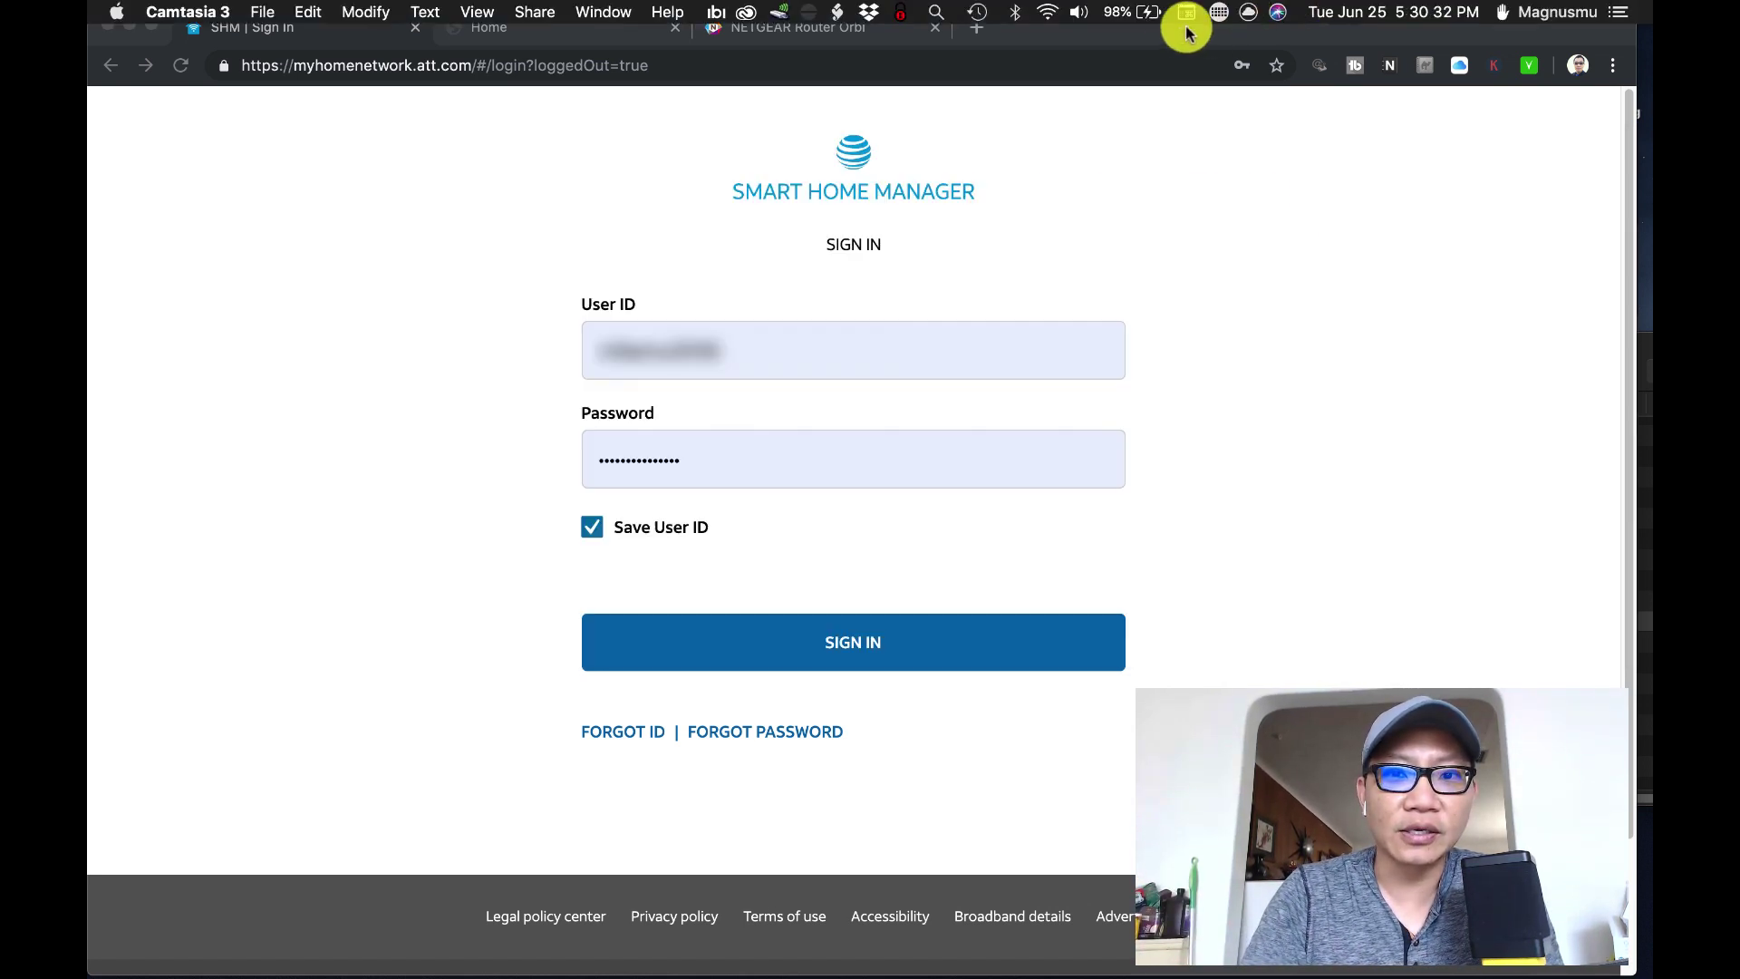
Join the ATT5FEG8XX Wi-Fi network, then sign in to Smart Home Manager
{"action": "left_click", "coordinate": [1050, 14]}
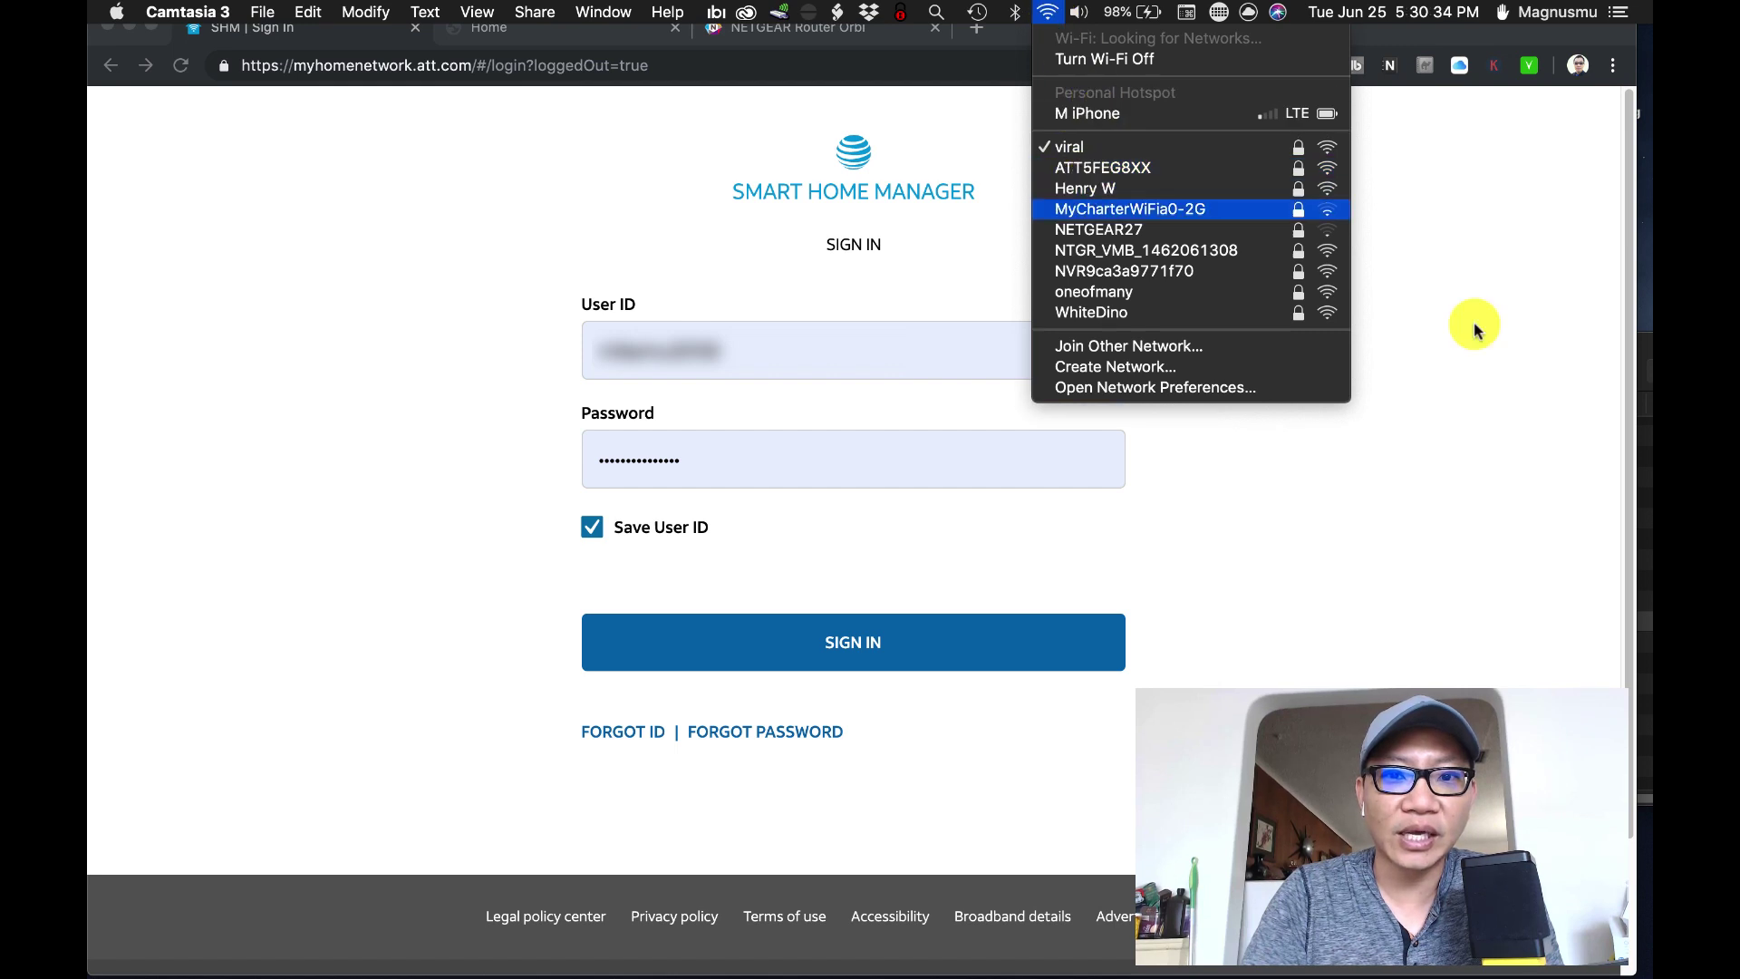
{"action": "left_click", "coordinate": [1147, 168]}
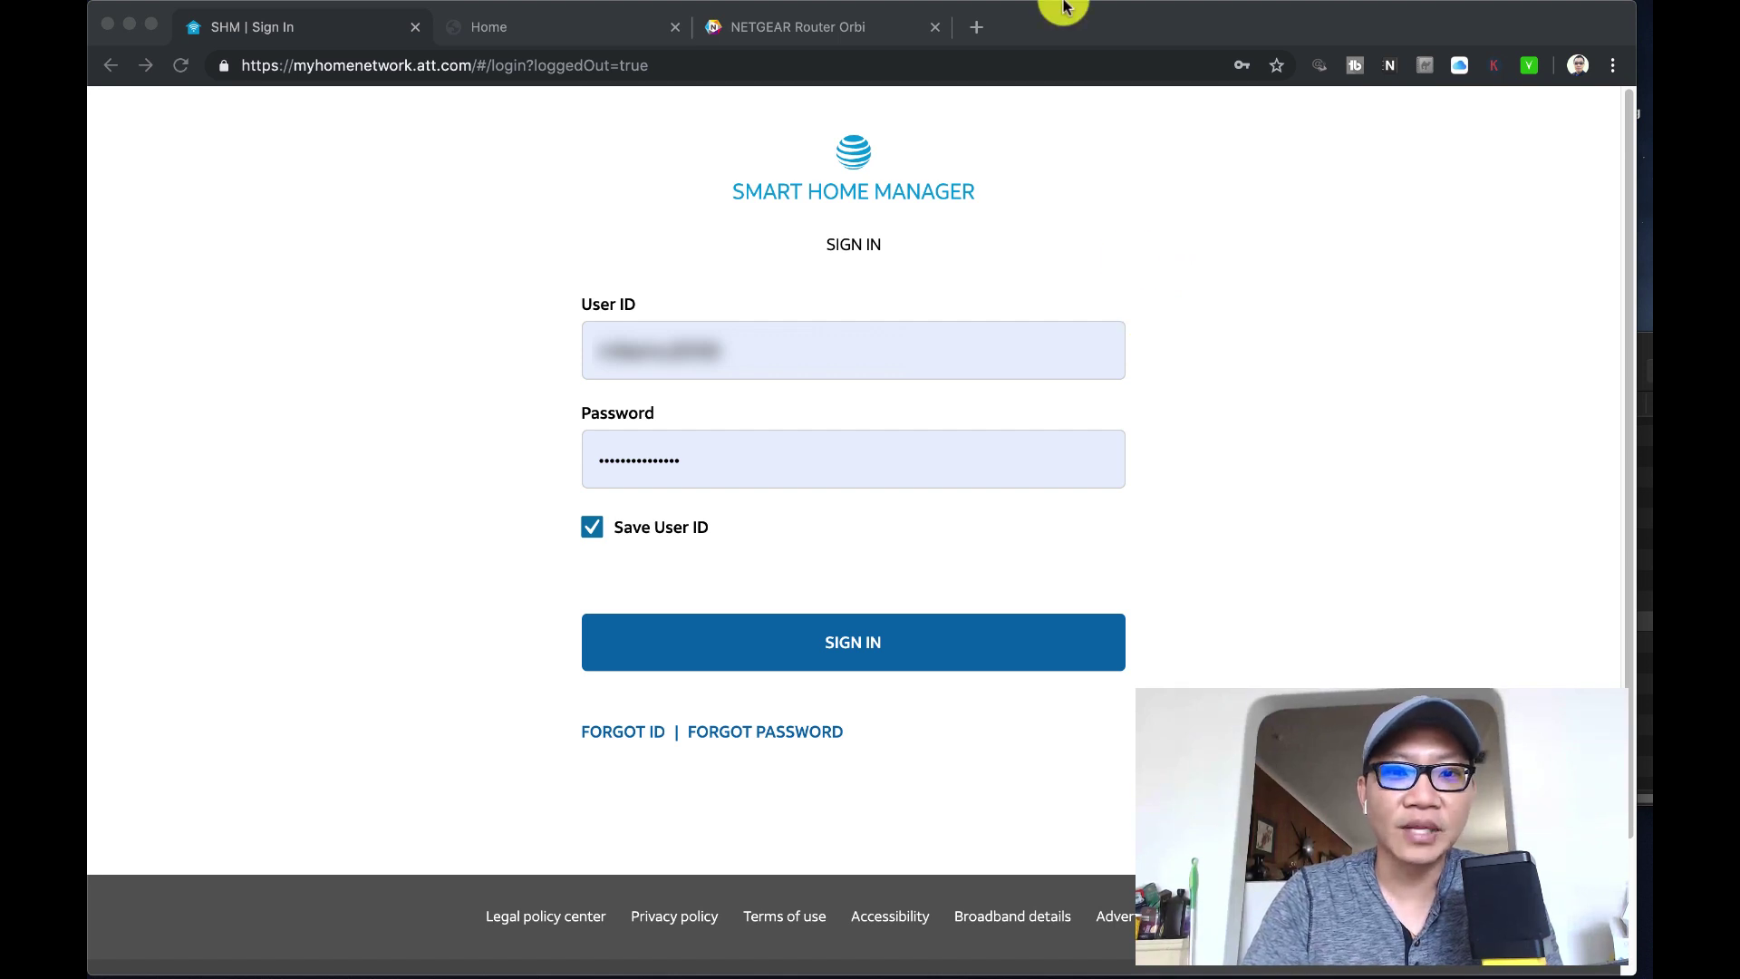
{"action": "mouse_move", "coordinate": [1058, 9]}
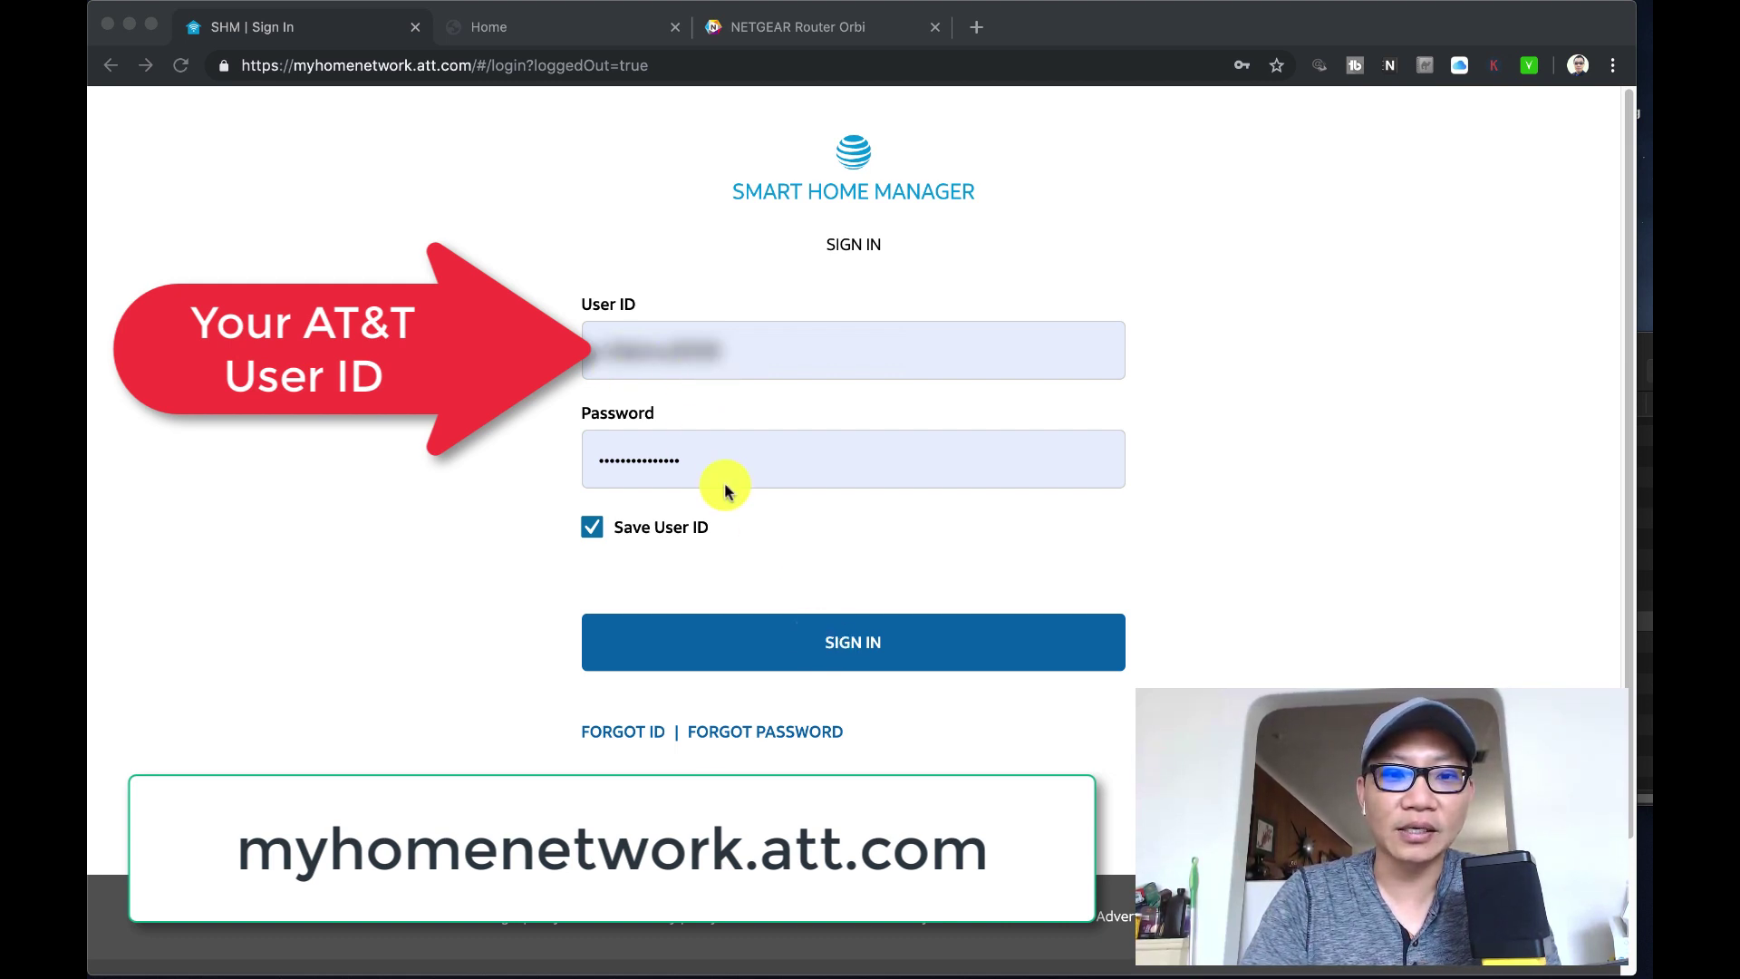
{"action": "left_click", "coordinate": [876, 645]}
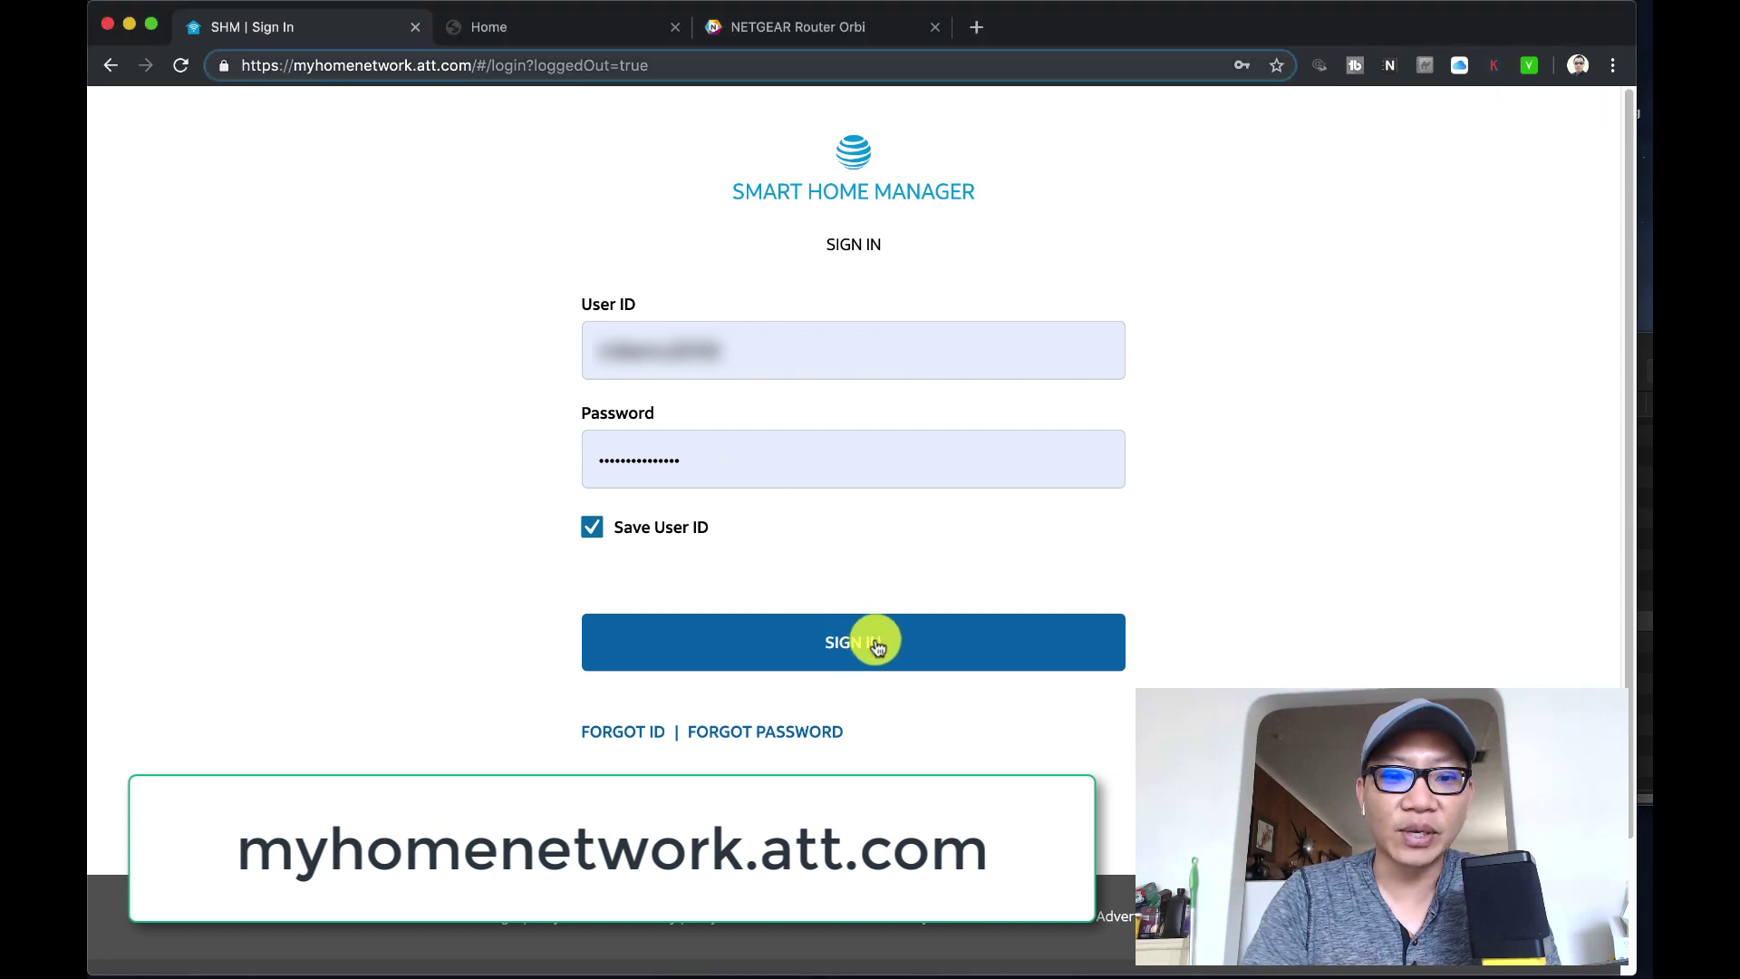
{"action": "left_click", "coordinate": [875, 645]}
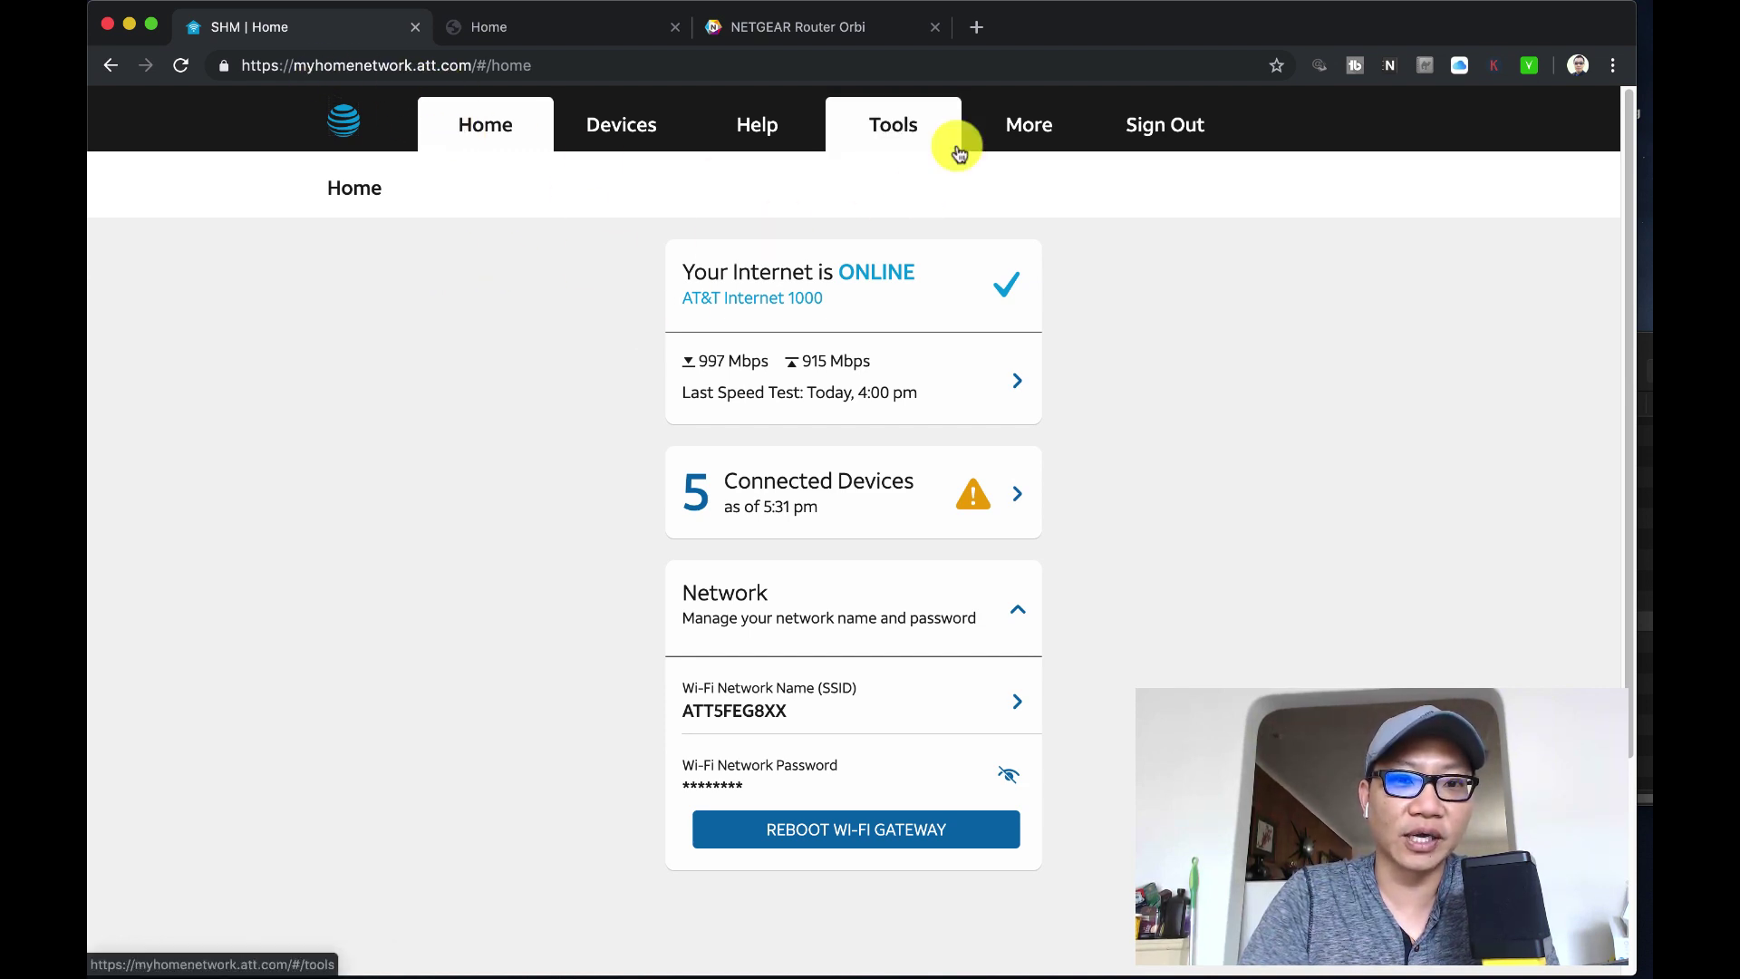
Go to Tools > Devices to list the devices on the network
{"action": "left_click", "coordinate": [910, 142]}
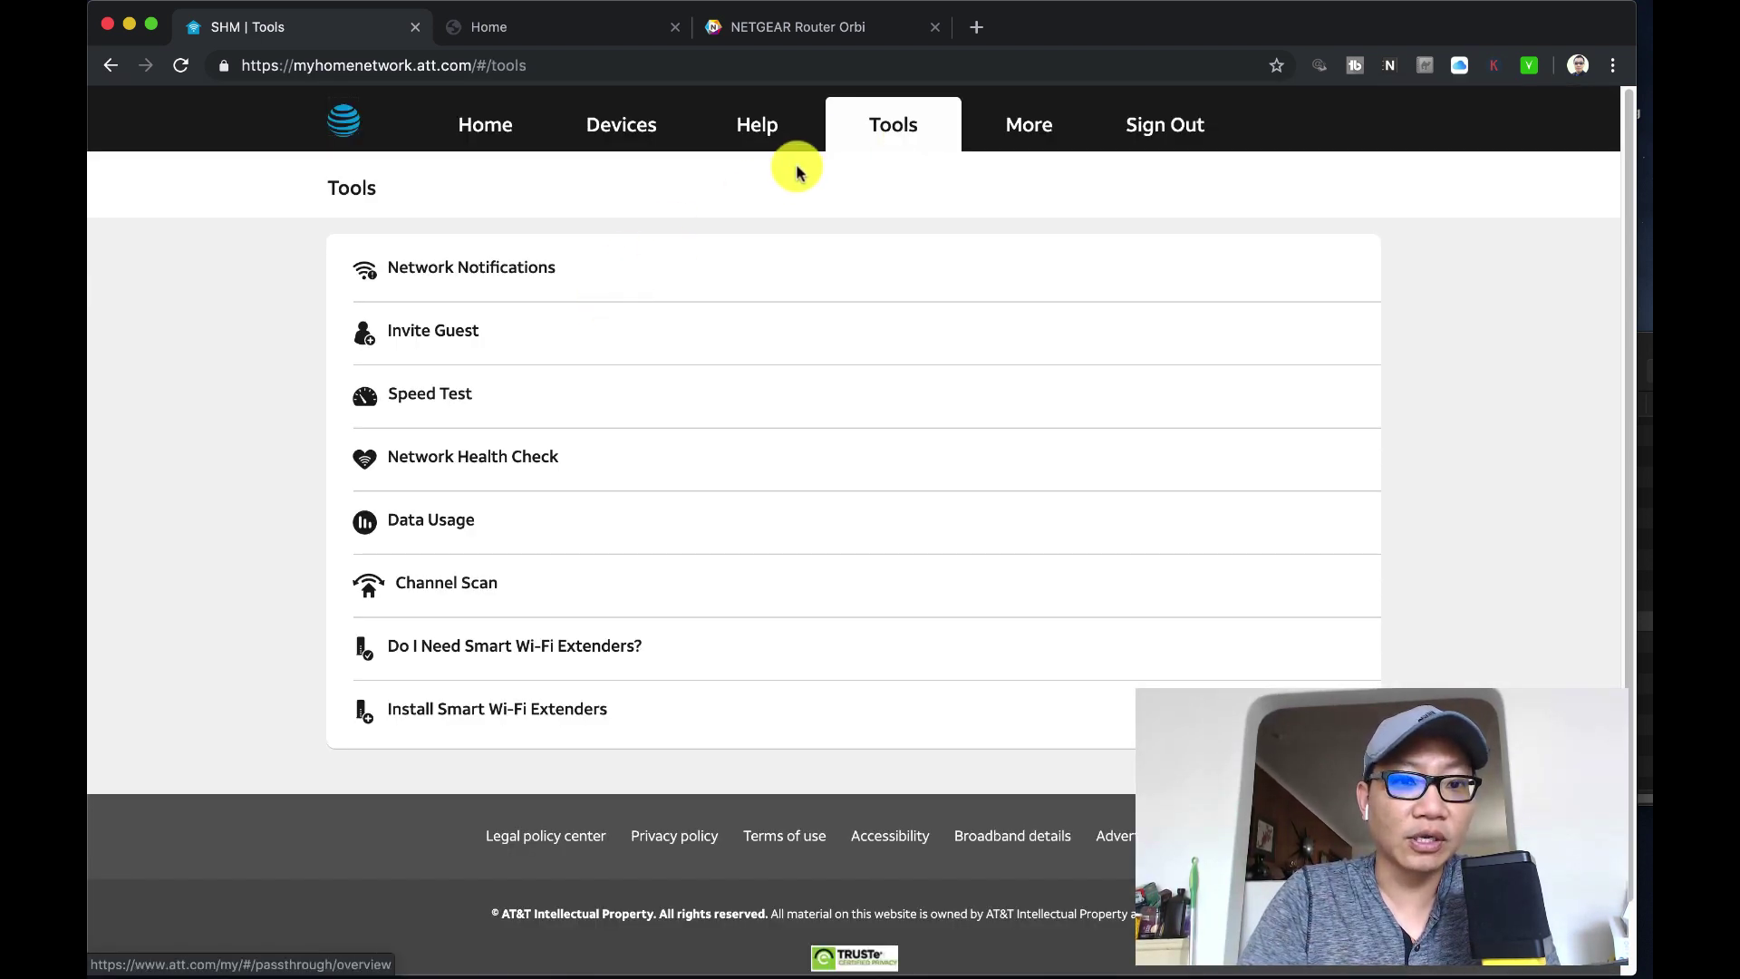
{"action": "left_click", "coordinate": [628, 130]}
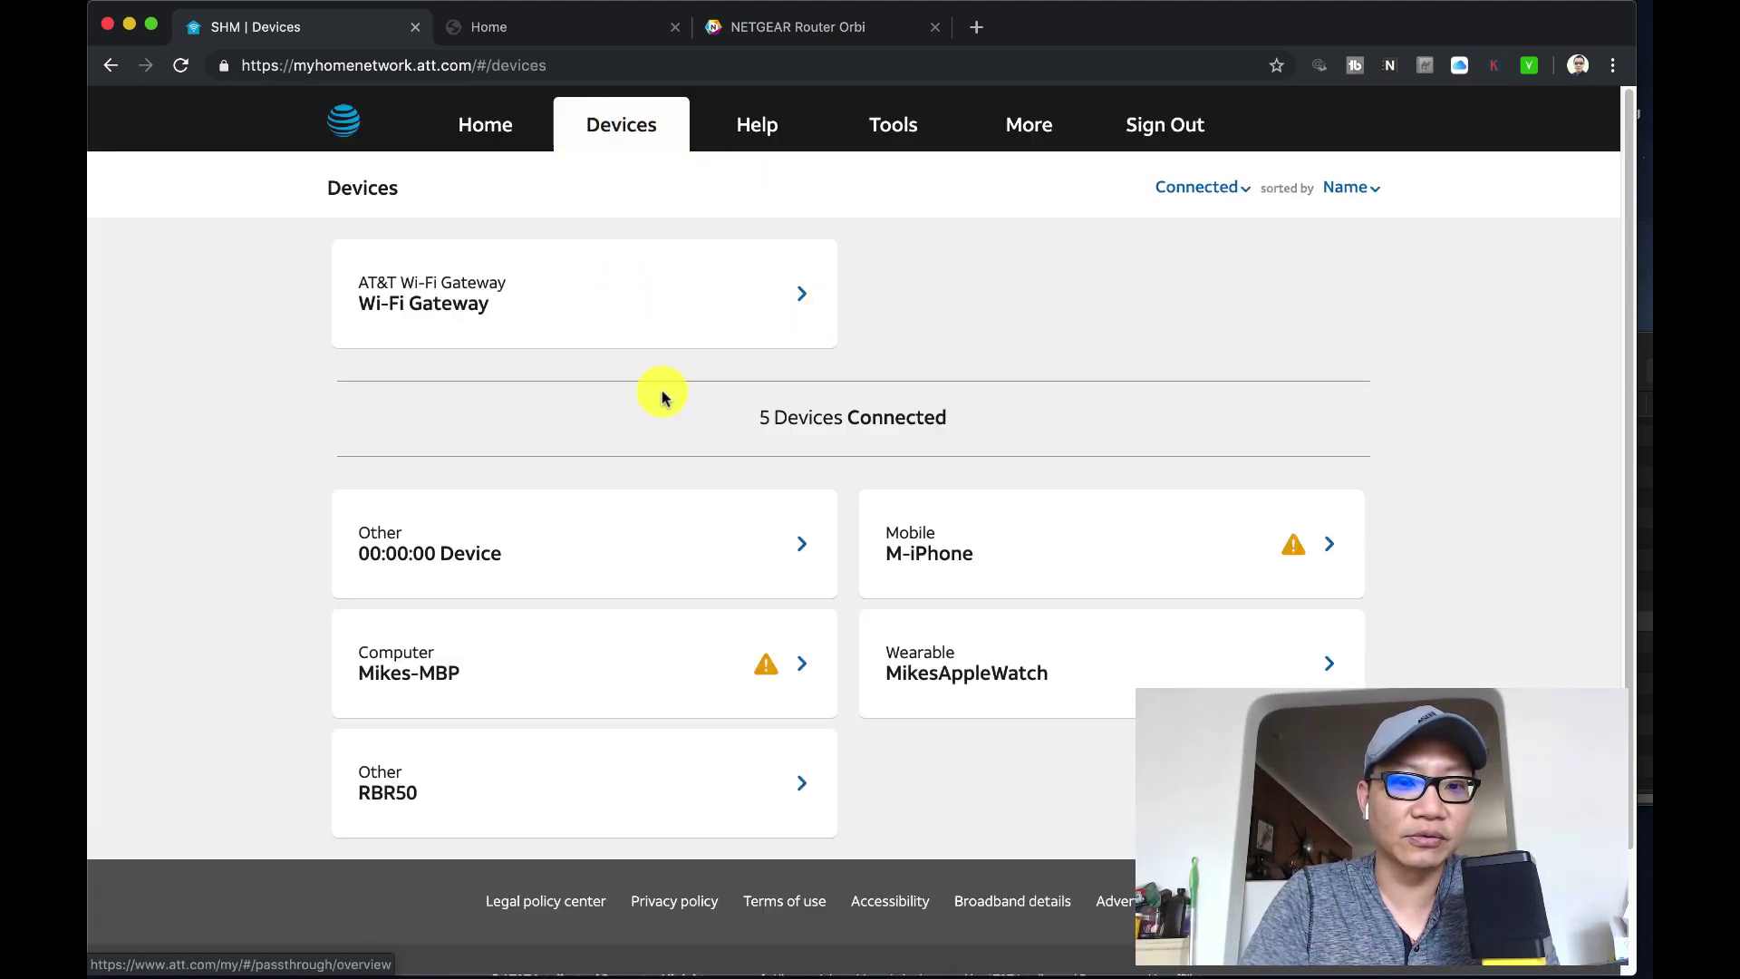
{"action": "scroll", "coordinate": [661, 394], "scroll_direction": "down", "scroll_amount": 2}
{"action": "scroll", "coordinate": [661, 394], "scroll_direction": "up", "scroll_amount": 2}
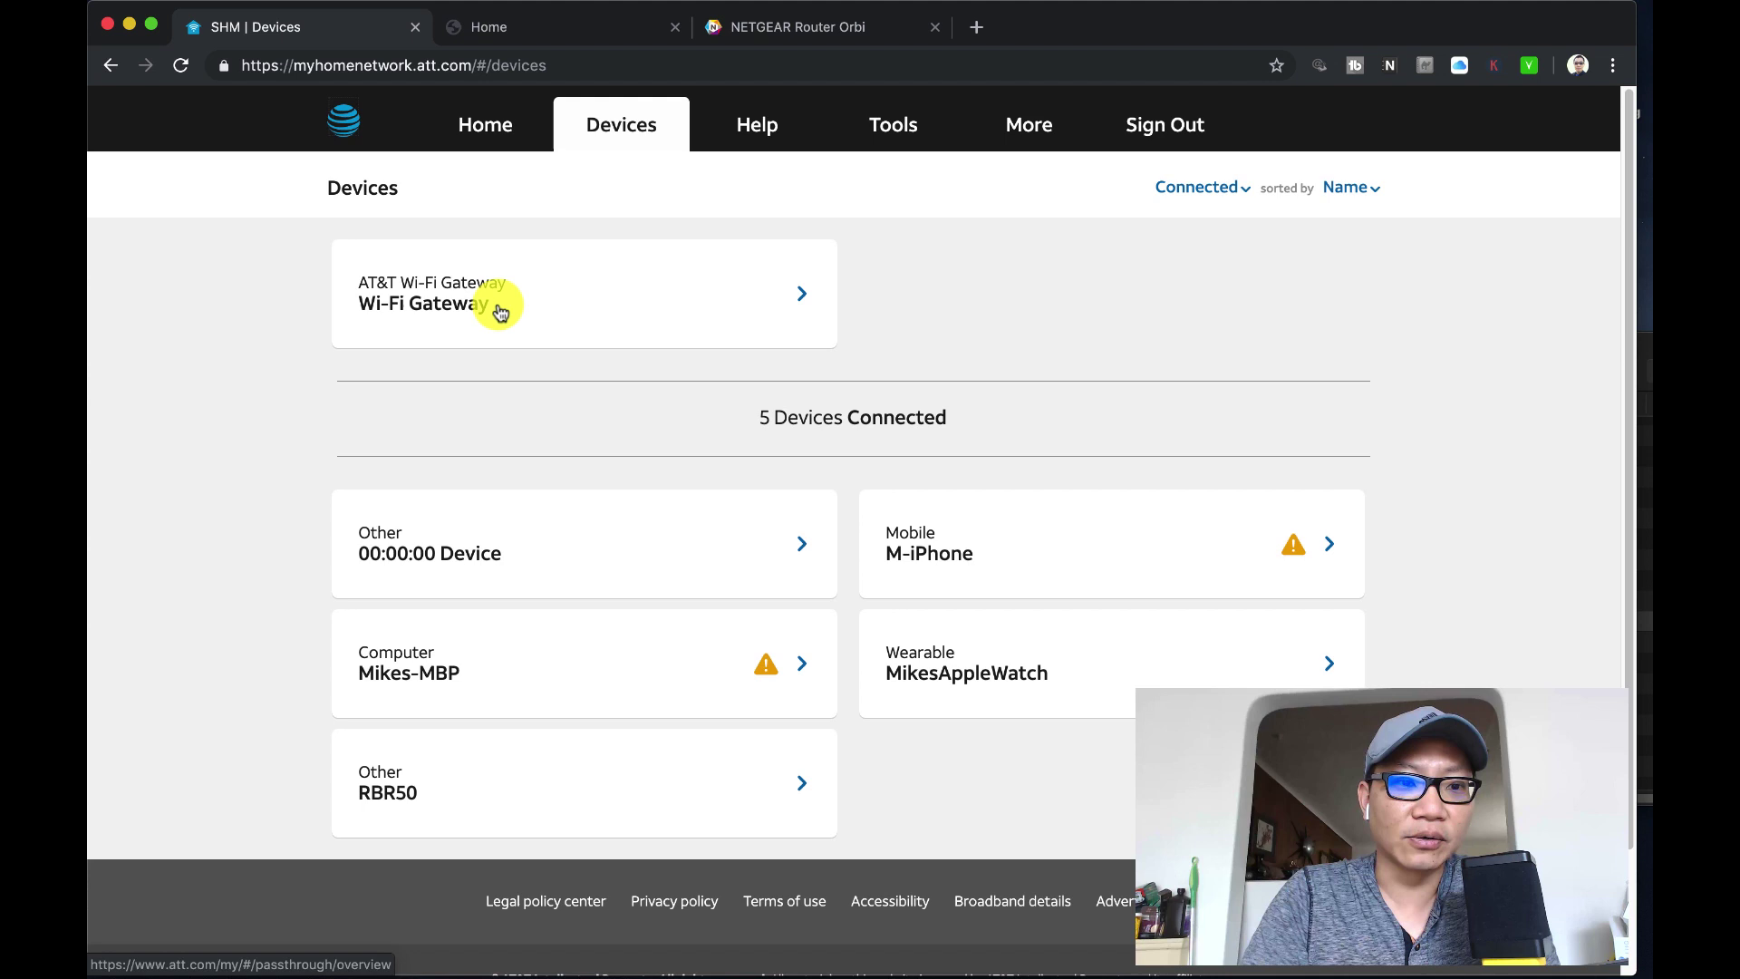
Open the Wi-Fi Gateway card and review its details: type AT&T Wi-Fi Gateway, manufacturer Pace
{"action": "left_click", "coordinate": [645, 314]}
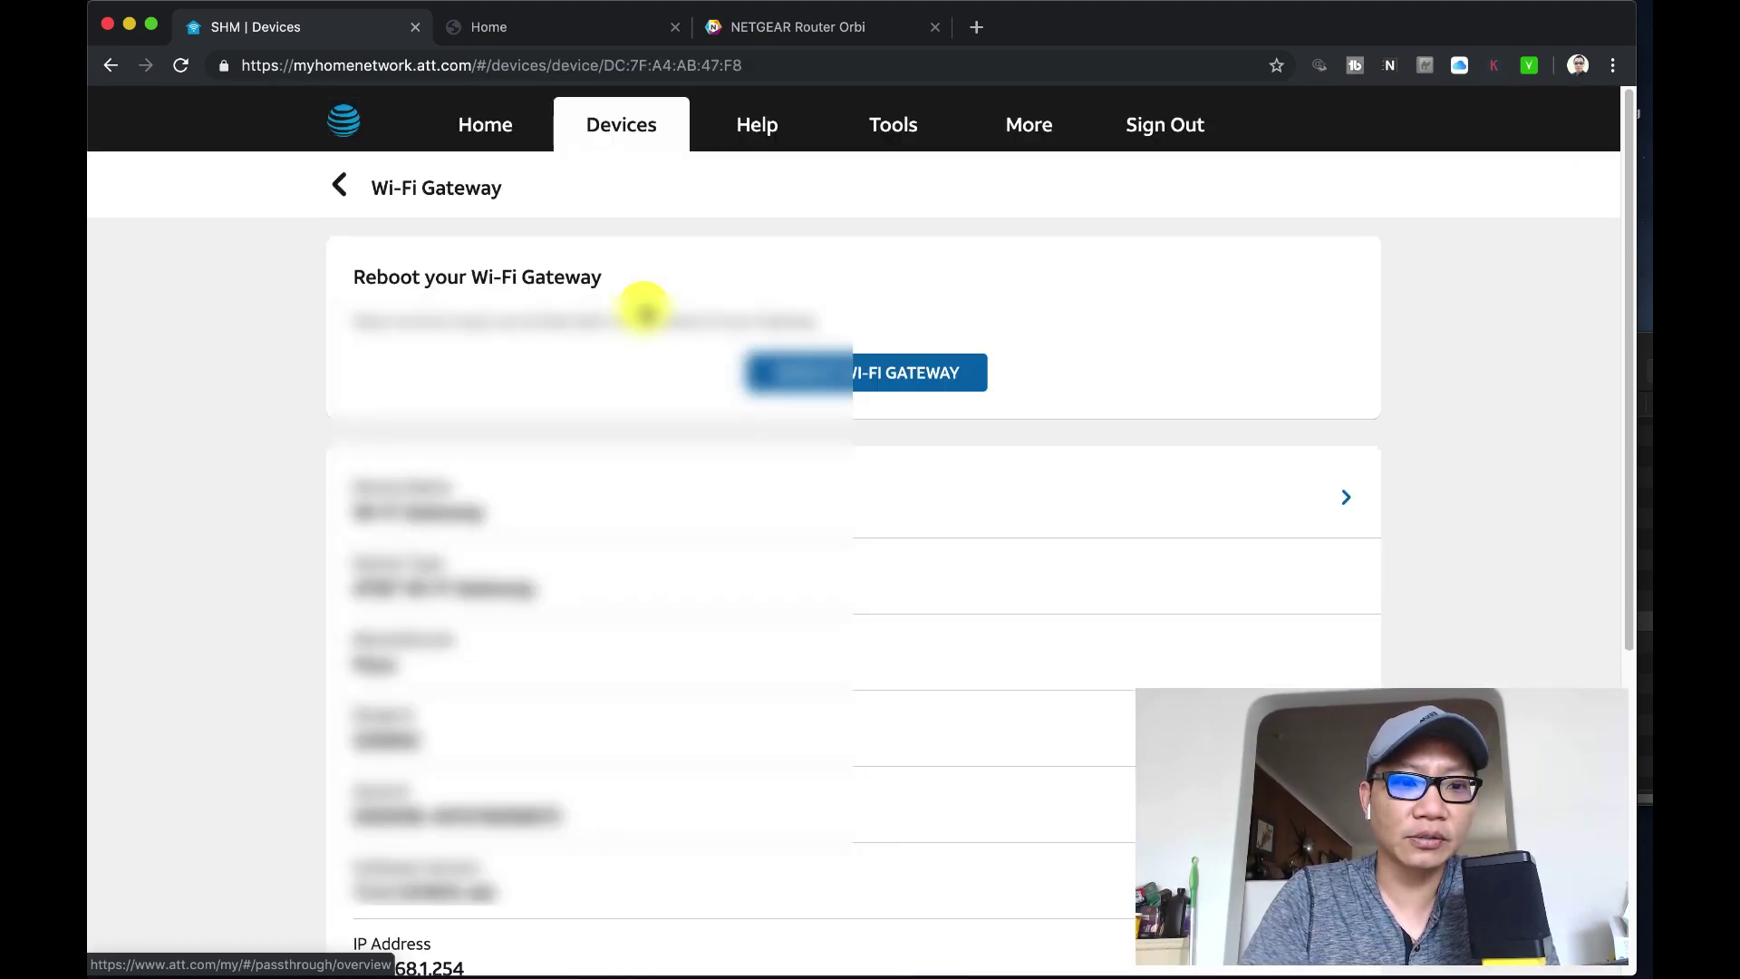
{"action": "scroll", "coordinate": [694, 475], "scroll_direction": "down", "scroll_amount": 5}
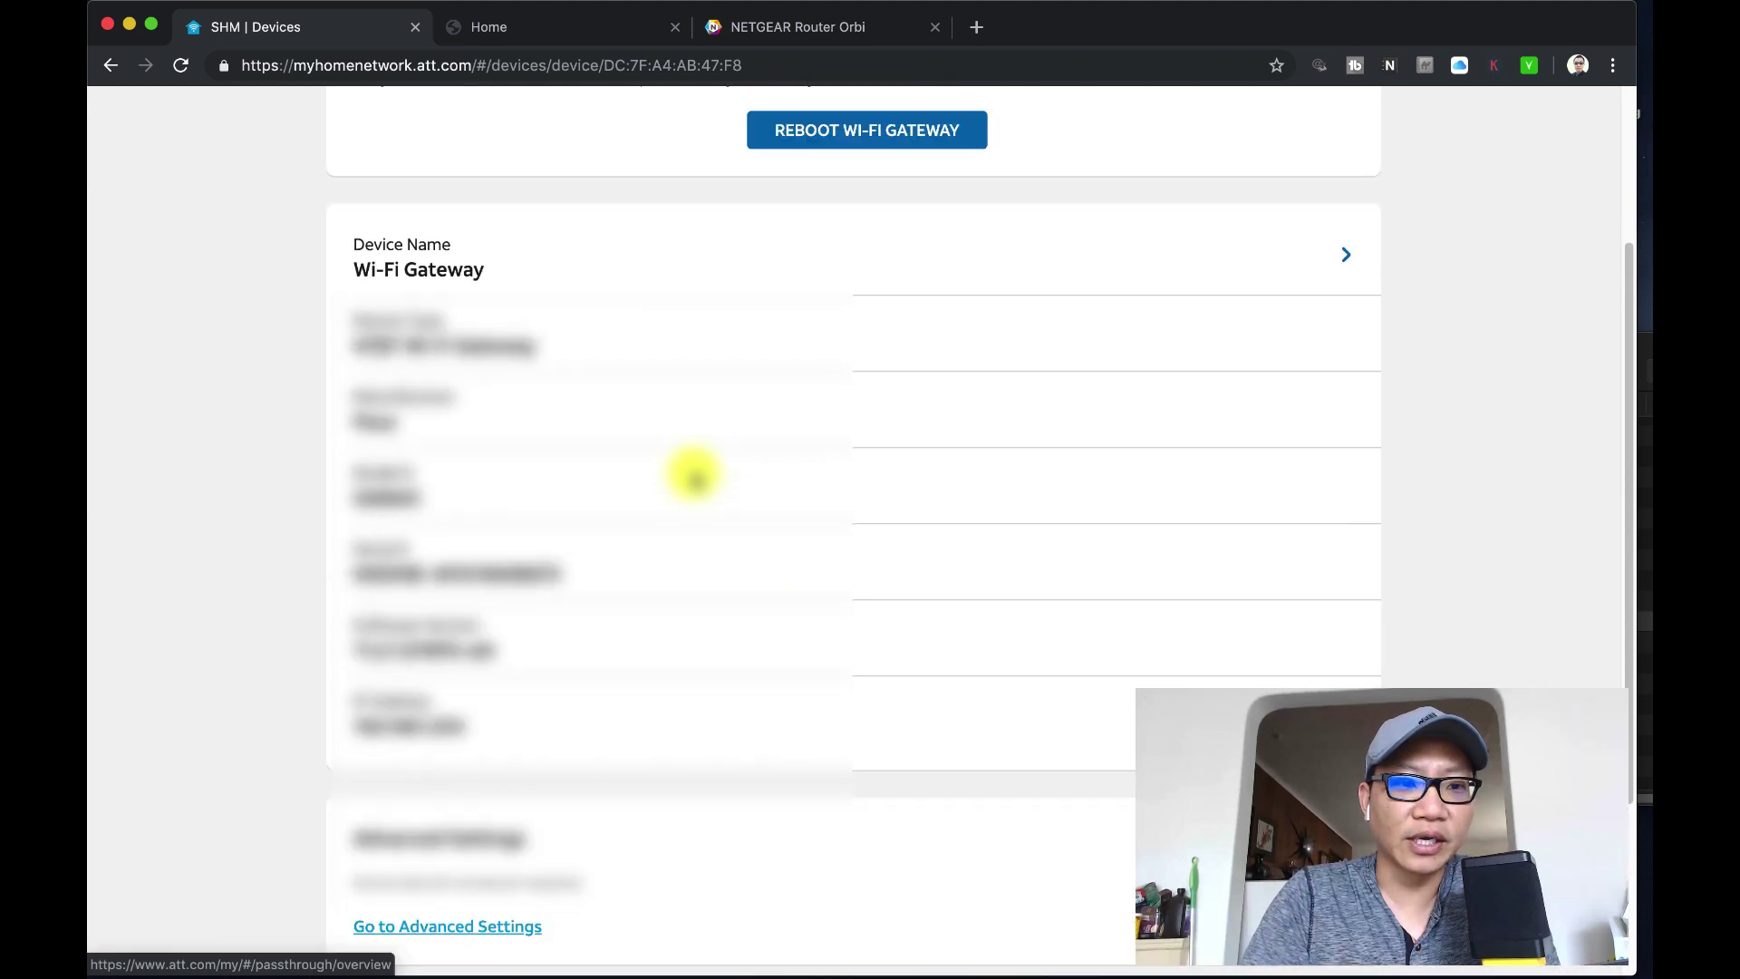
{"action": "scroll", "coordinate": [694, 475], "scroll_direction": "up", "scroll_amount": 1}
{"action": "scroll", "coordinate": [555, 343], "scroll_direction": "down", "scroll_amount": 1}
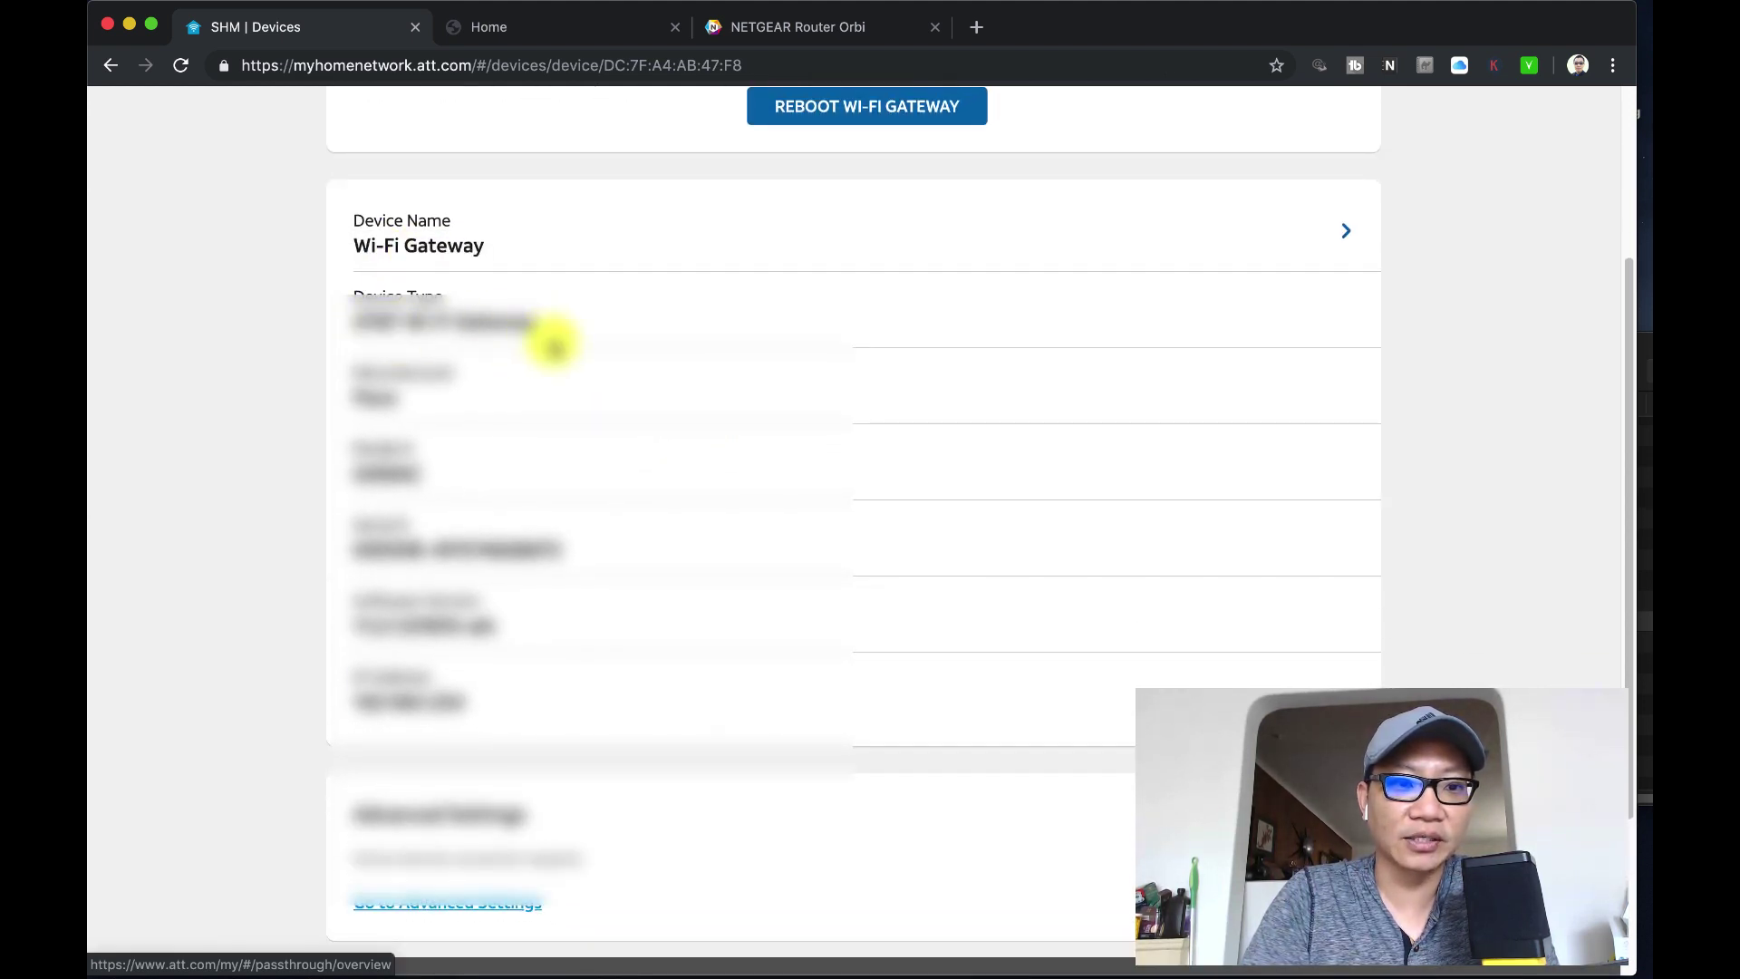
{"action": "scroll", "coordinate": [565, 349], "scroll_direction": "down", "scroll_amount": 2}
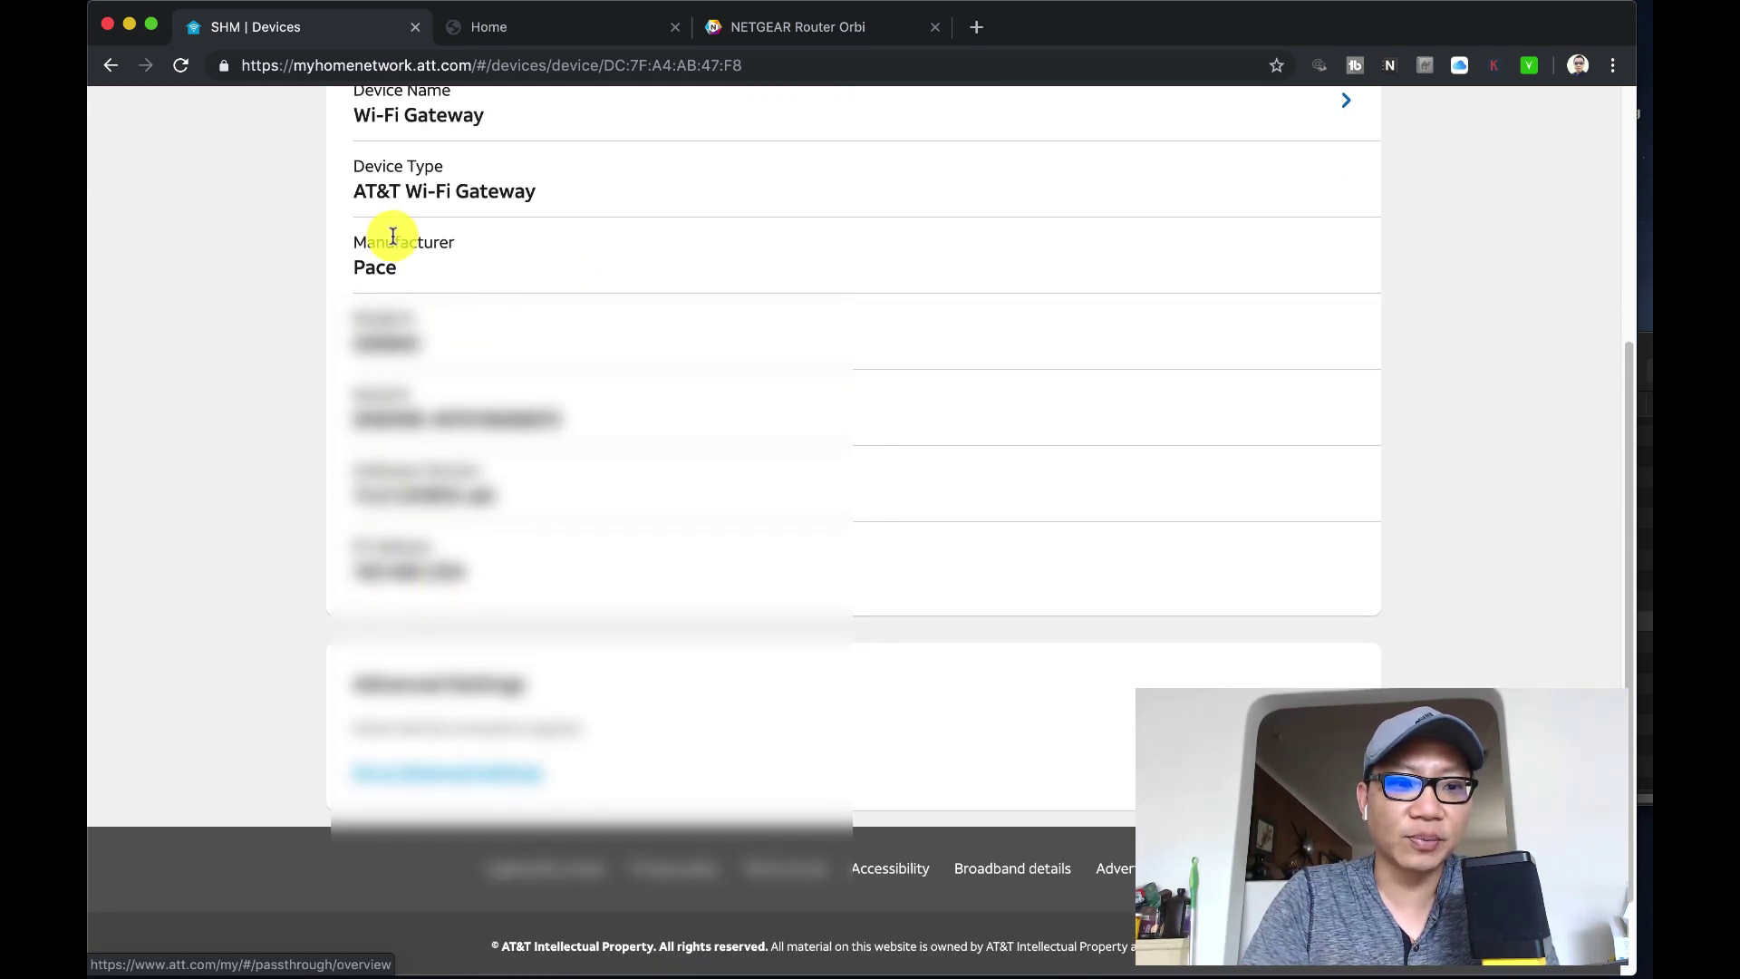
{"action": "scroll", "coordinate": [388, 233], "scroll_direction": "up", "scroll_amount": 2}
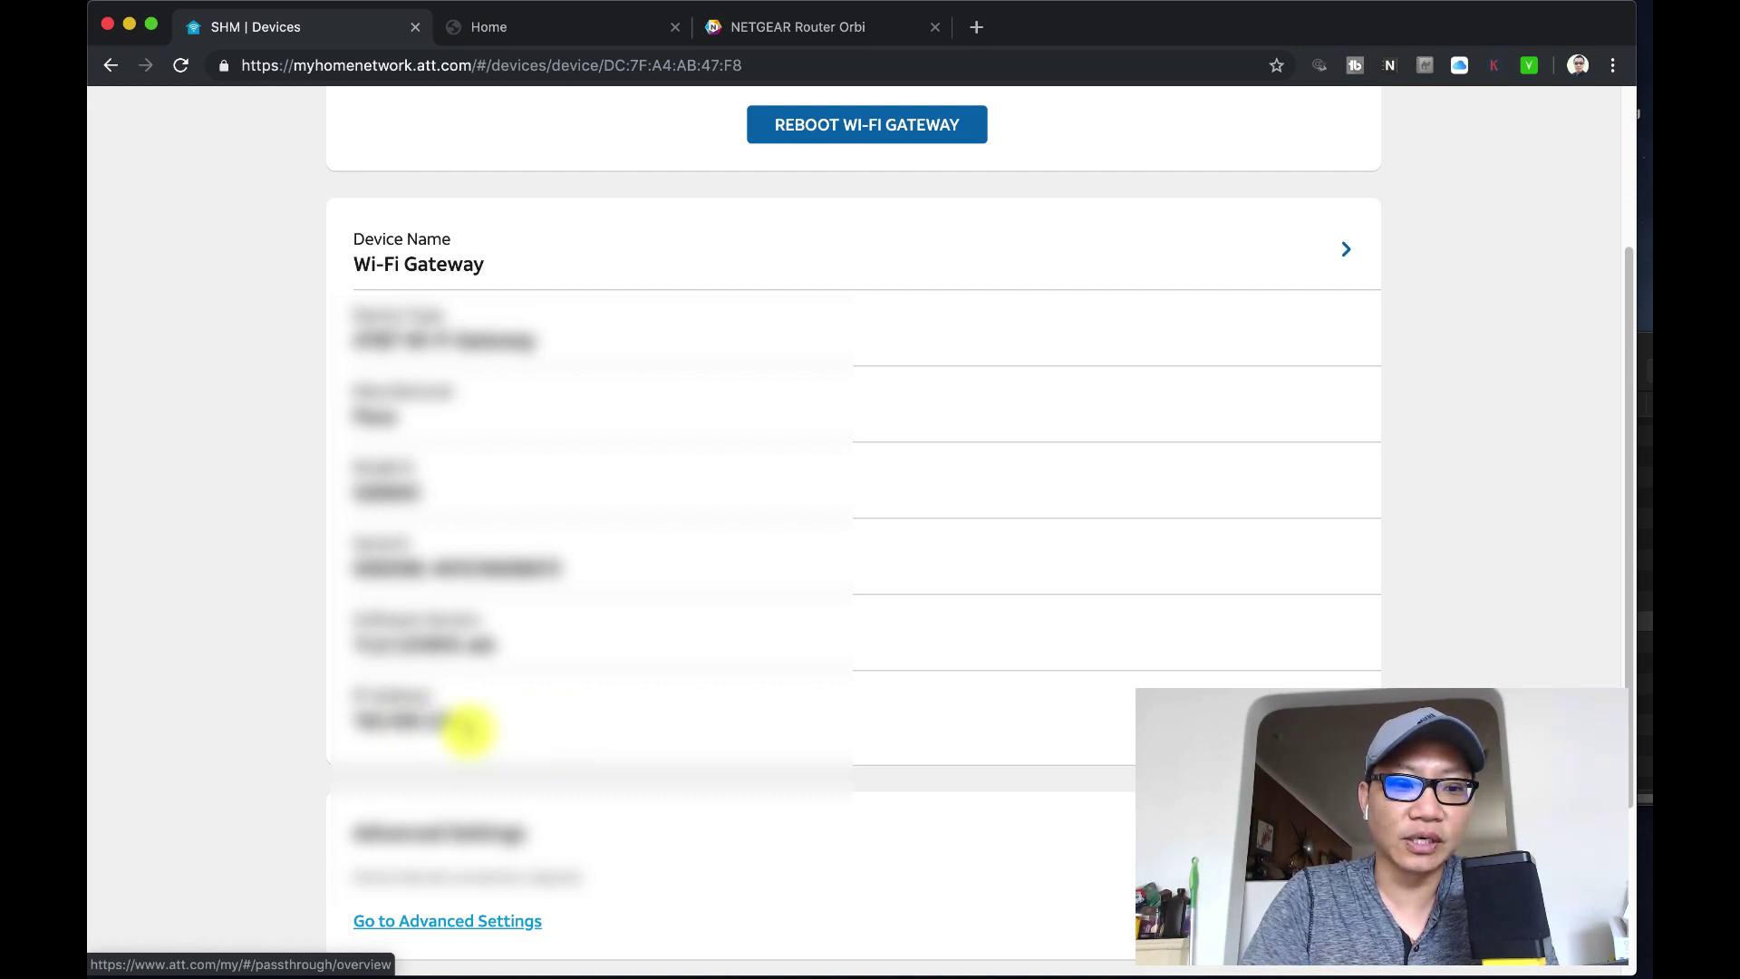
{"action": "scroll", "coordinate": [521, 738], "scroll_direction": "down", "scroll_amount": 3}
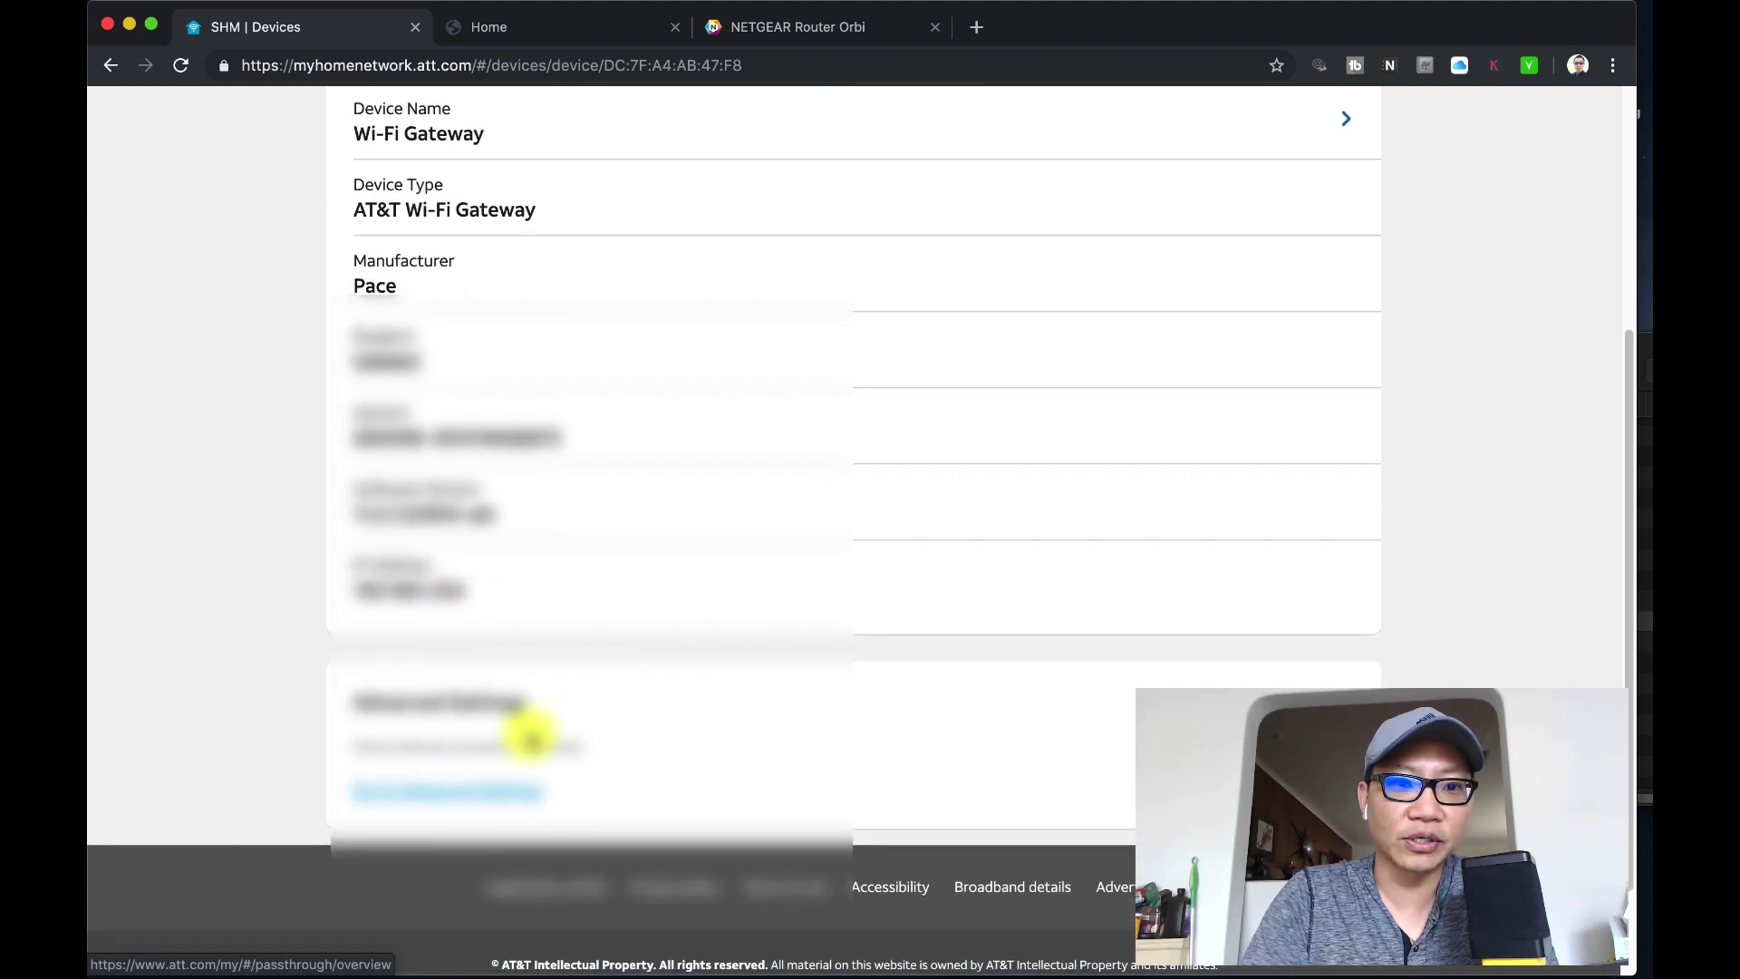
Open Advanced Settings in a new tab and load the gateway page at 172.16.0.1
{"action": "left_click", "coordinate": [487, 707]}
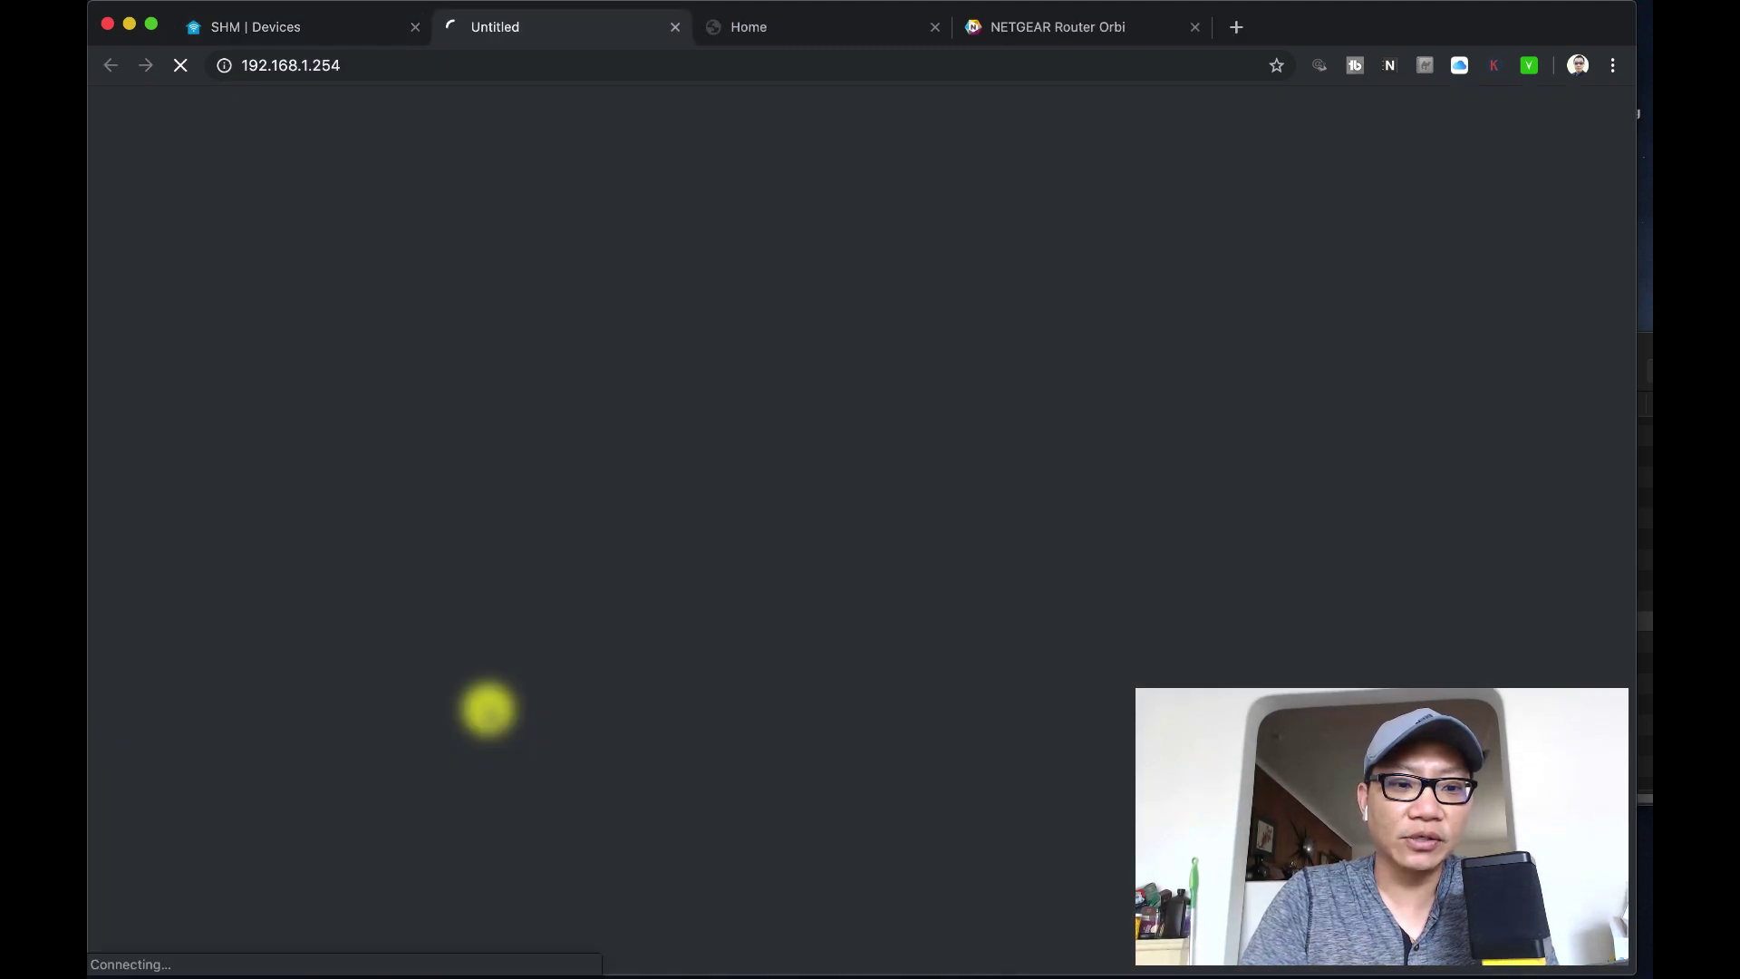
{"action": "left_click", "coordinate": [395, 67]}
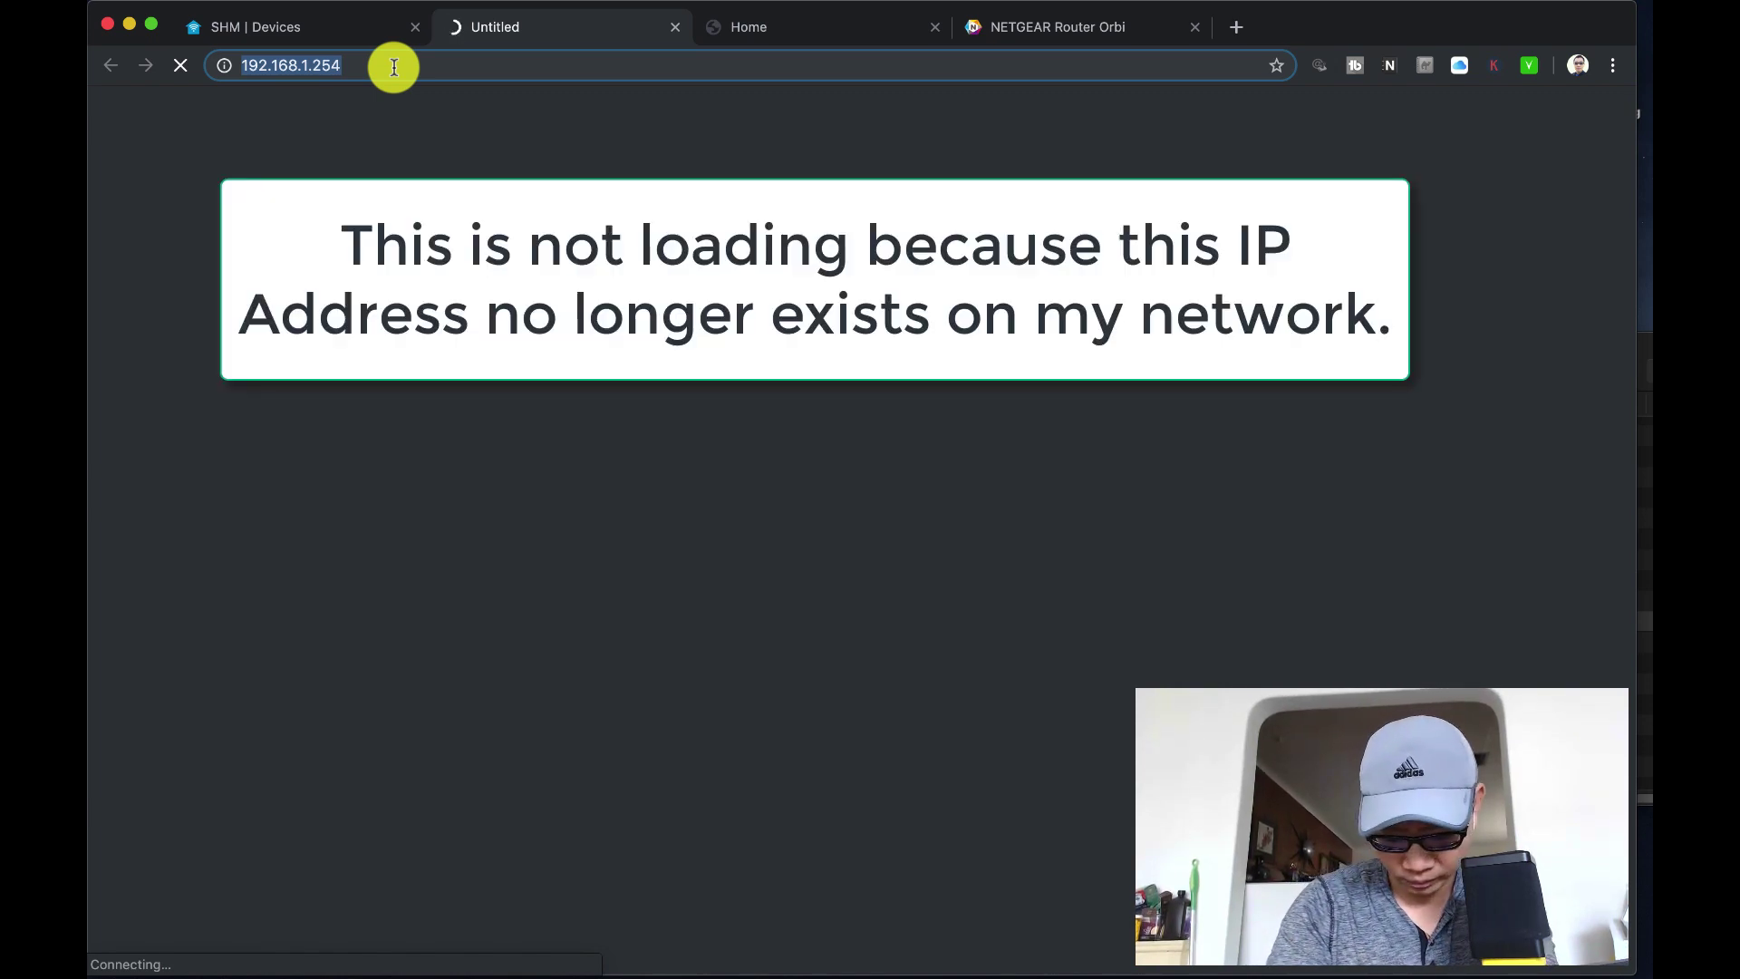
{"action": "type", "text": "172.16.0"}
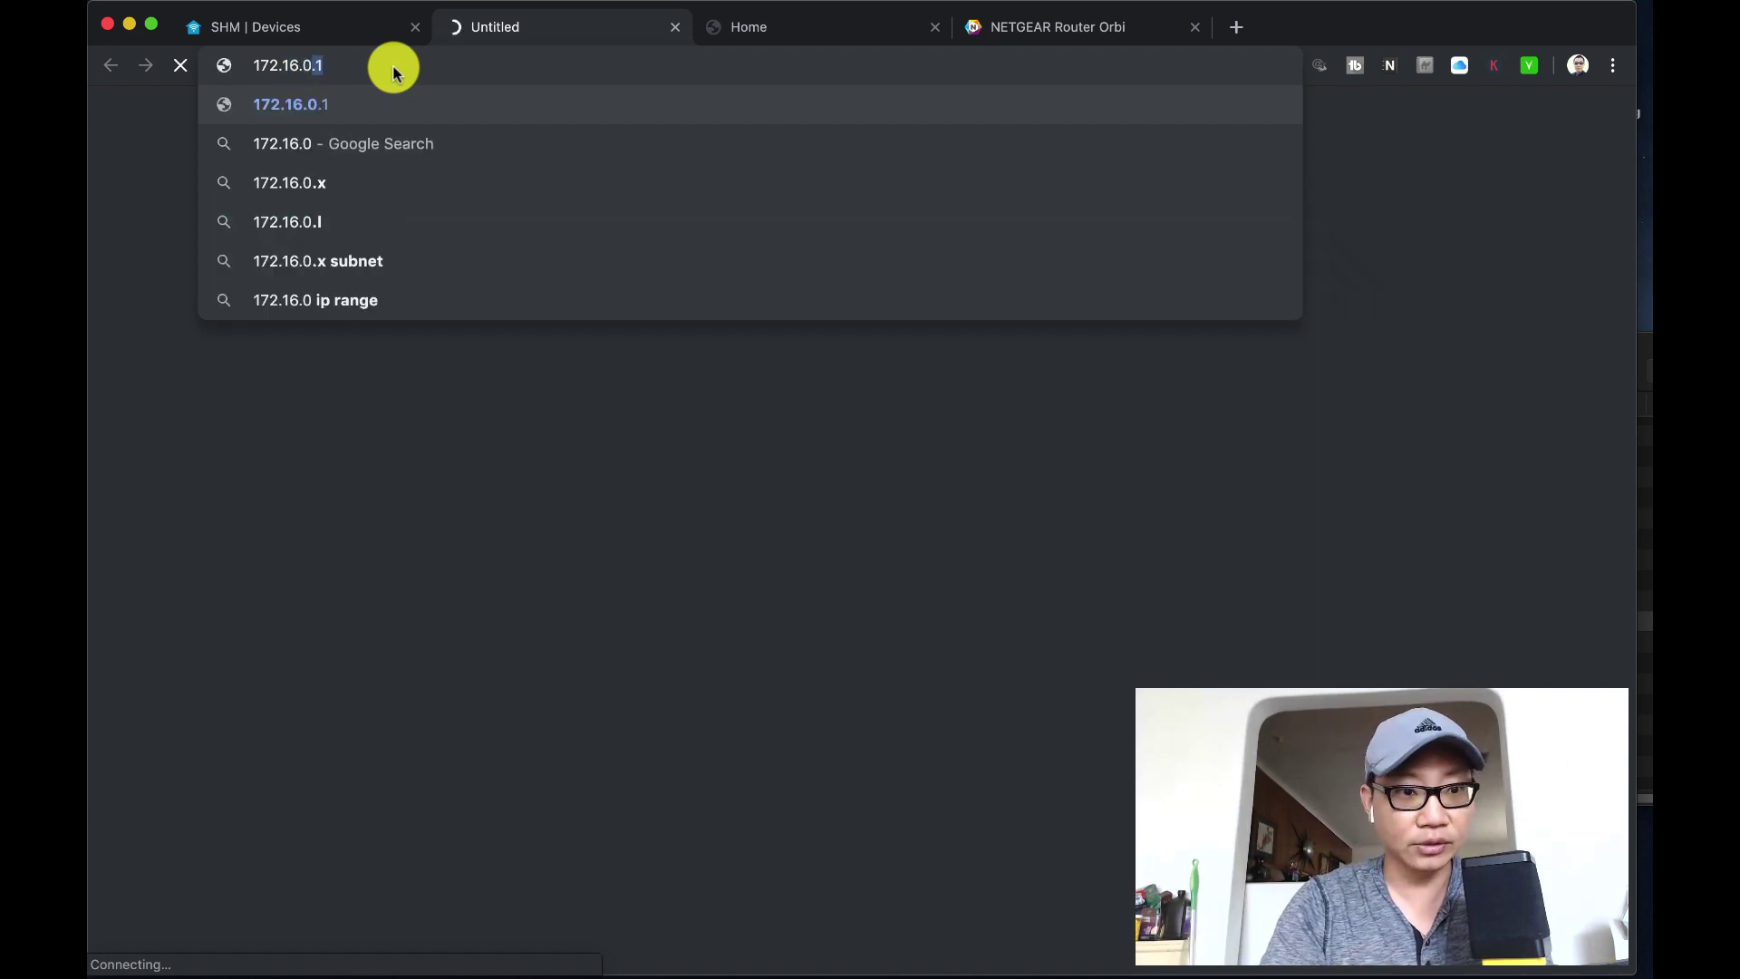
{"action": "type", "text": ".1"}
{"action": "key", "text": "Return"}
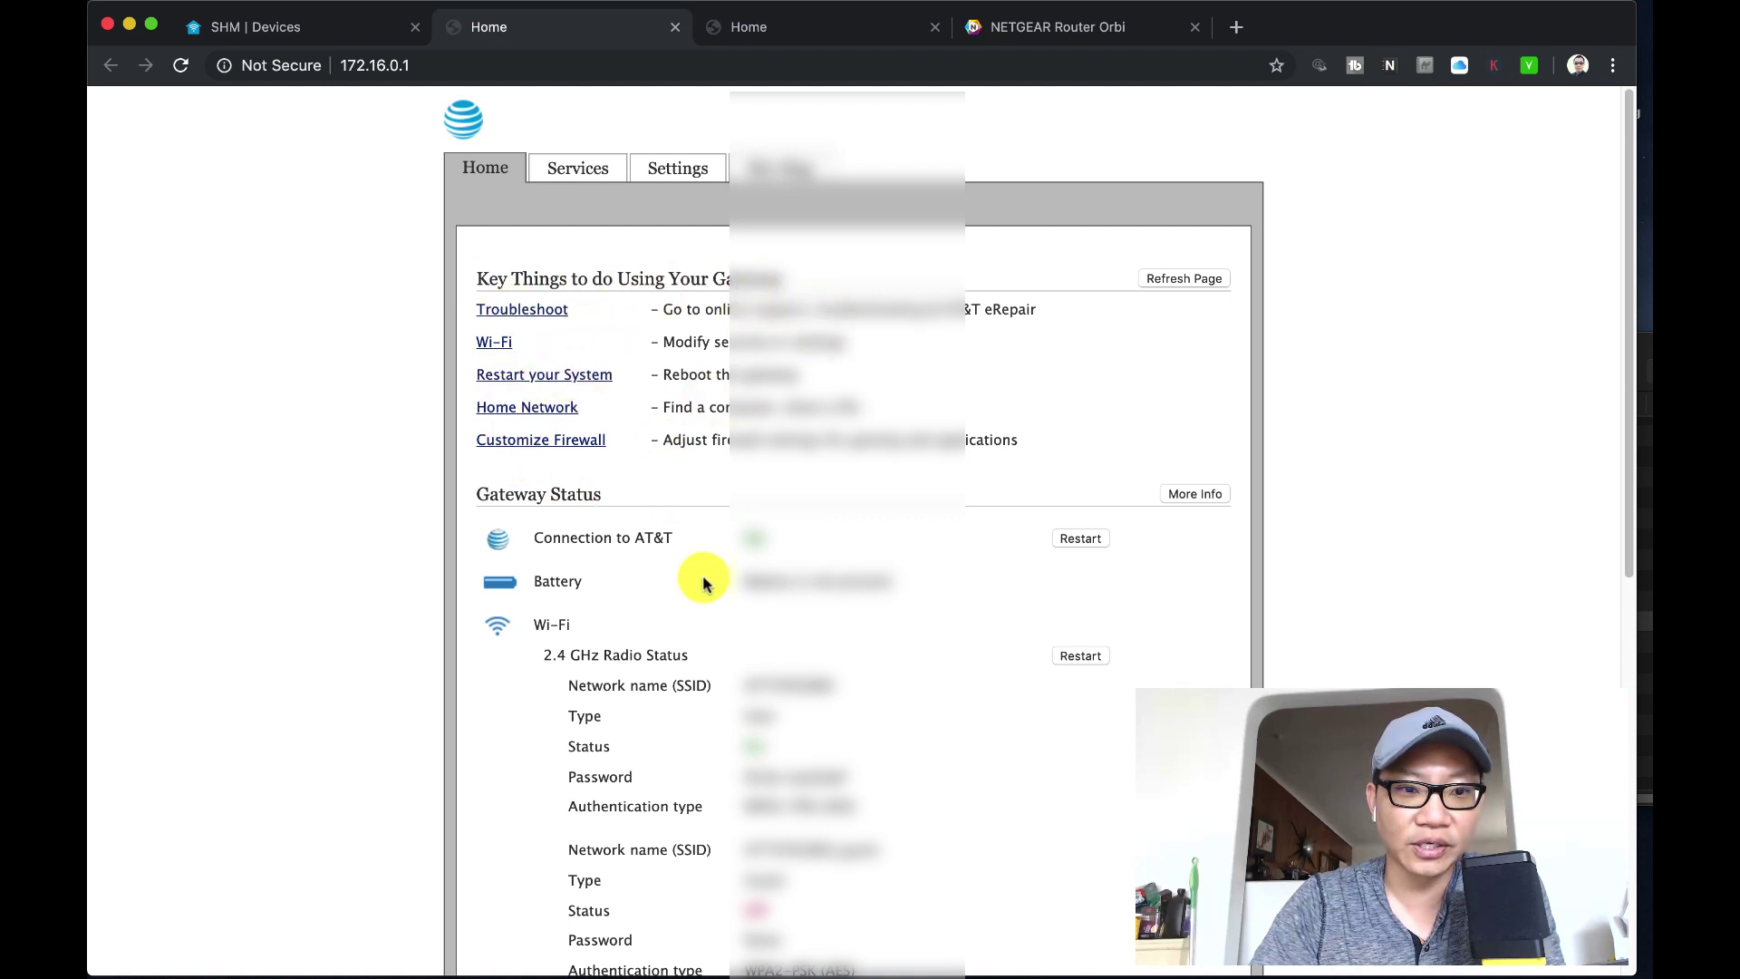
Open the gateway's Settings tab to view LAN status, DHCP and IPv6 information
{"action": "scroll", "coordinate": [703, 574], "scroll_direction": "down", "scroll_amount": 3}
{"action": "scroll", "coordinate": [703, 574], "scroll_direction": "down", "scroll_amount": 6}
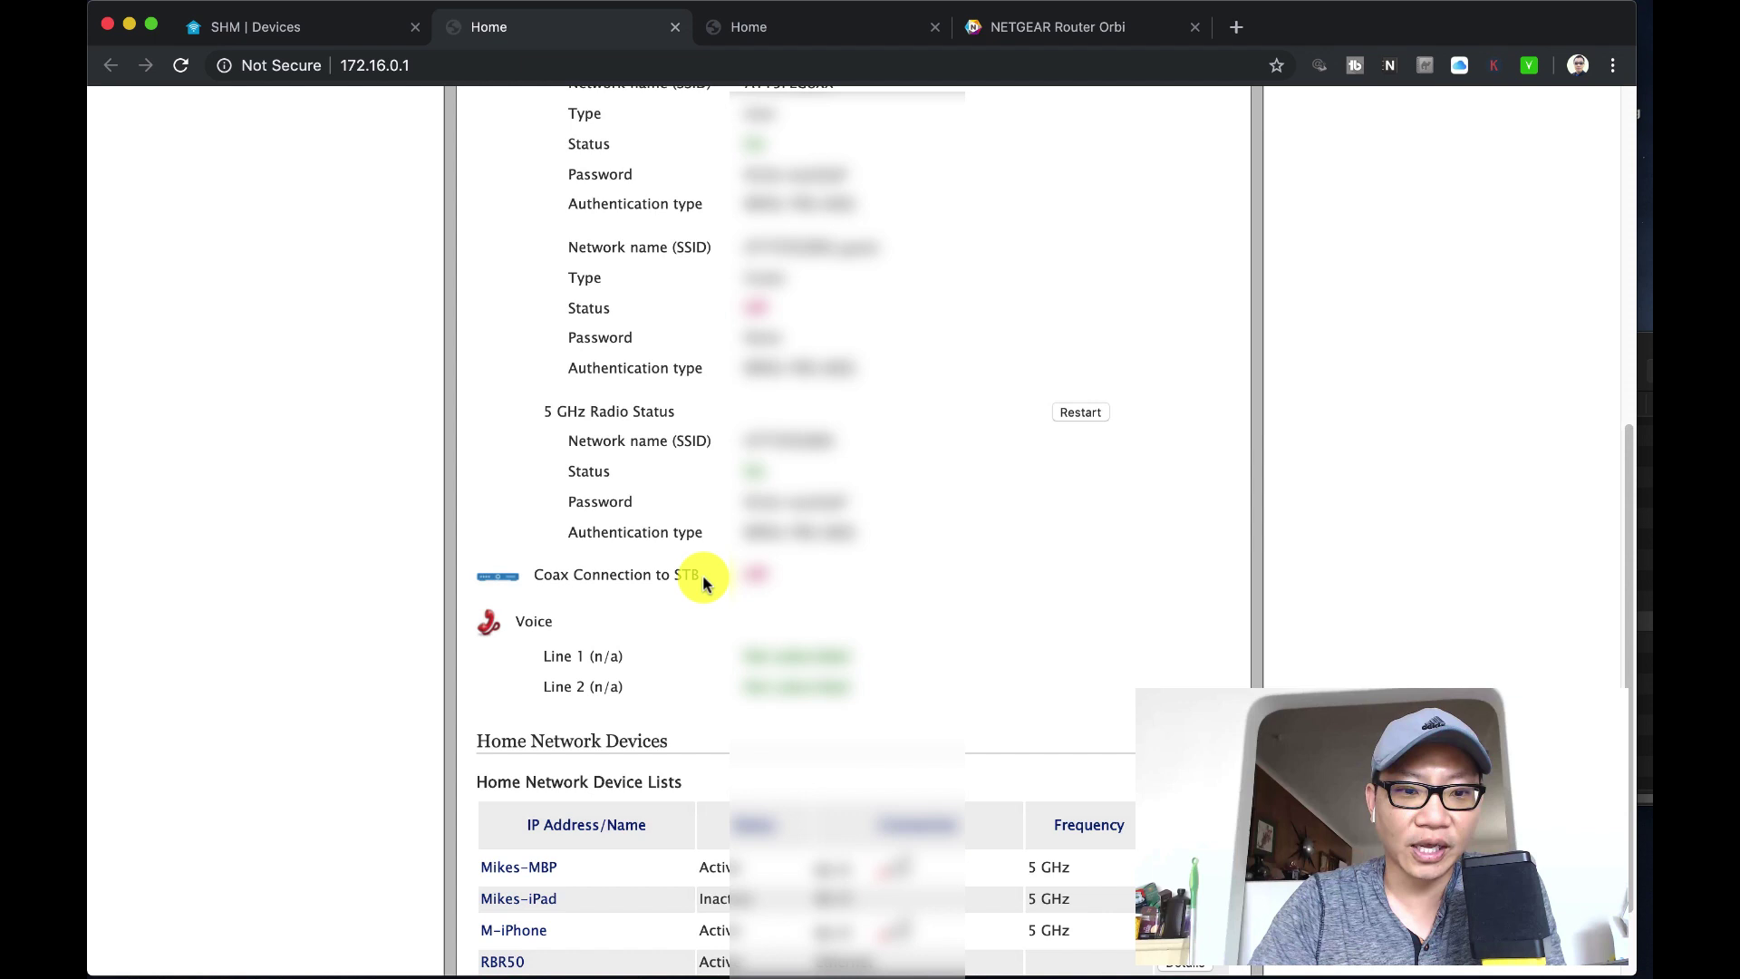
{"action": "scroll", "coordinate": [703, 575], "scroll_direction": "up", "scroll_amount": 10}
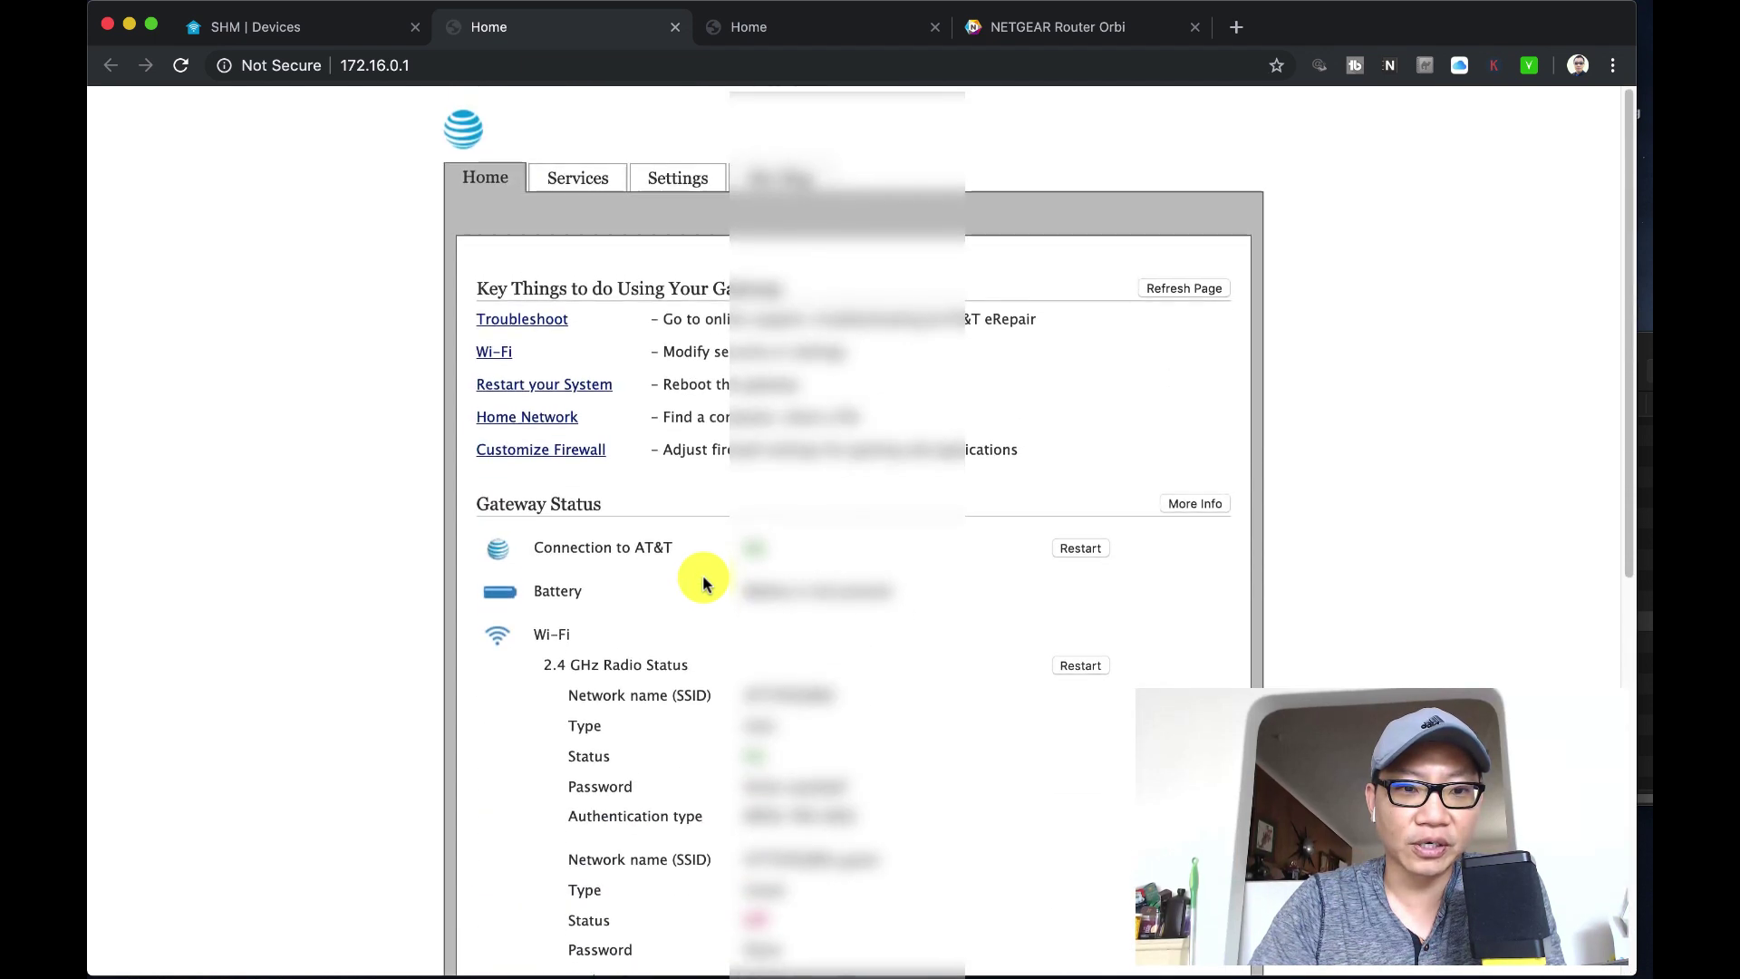
{"action": "left_click", "coordinate": [685, 172]}
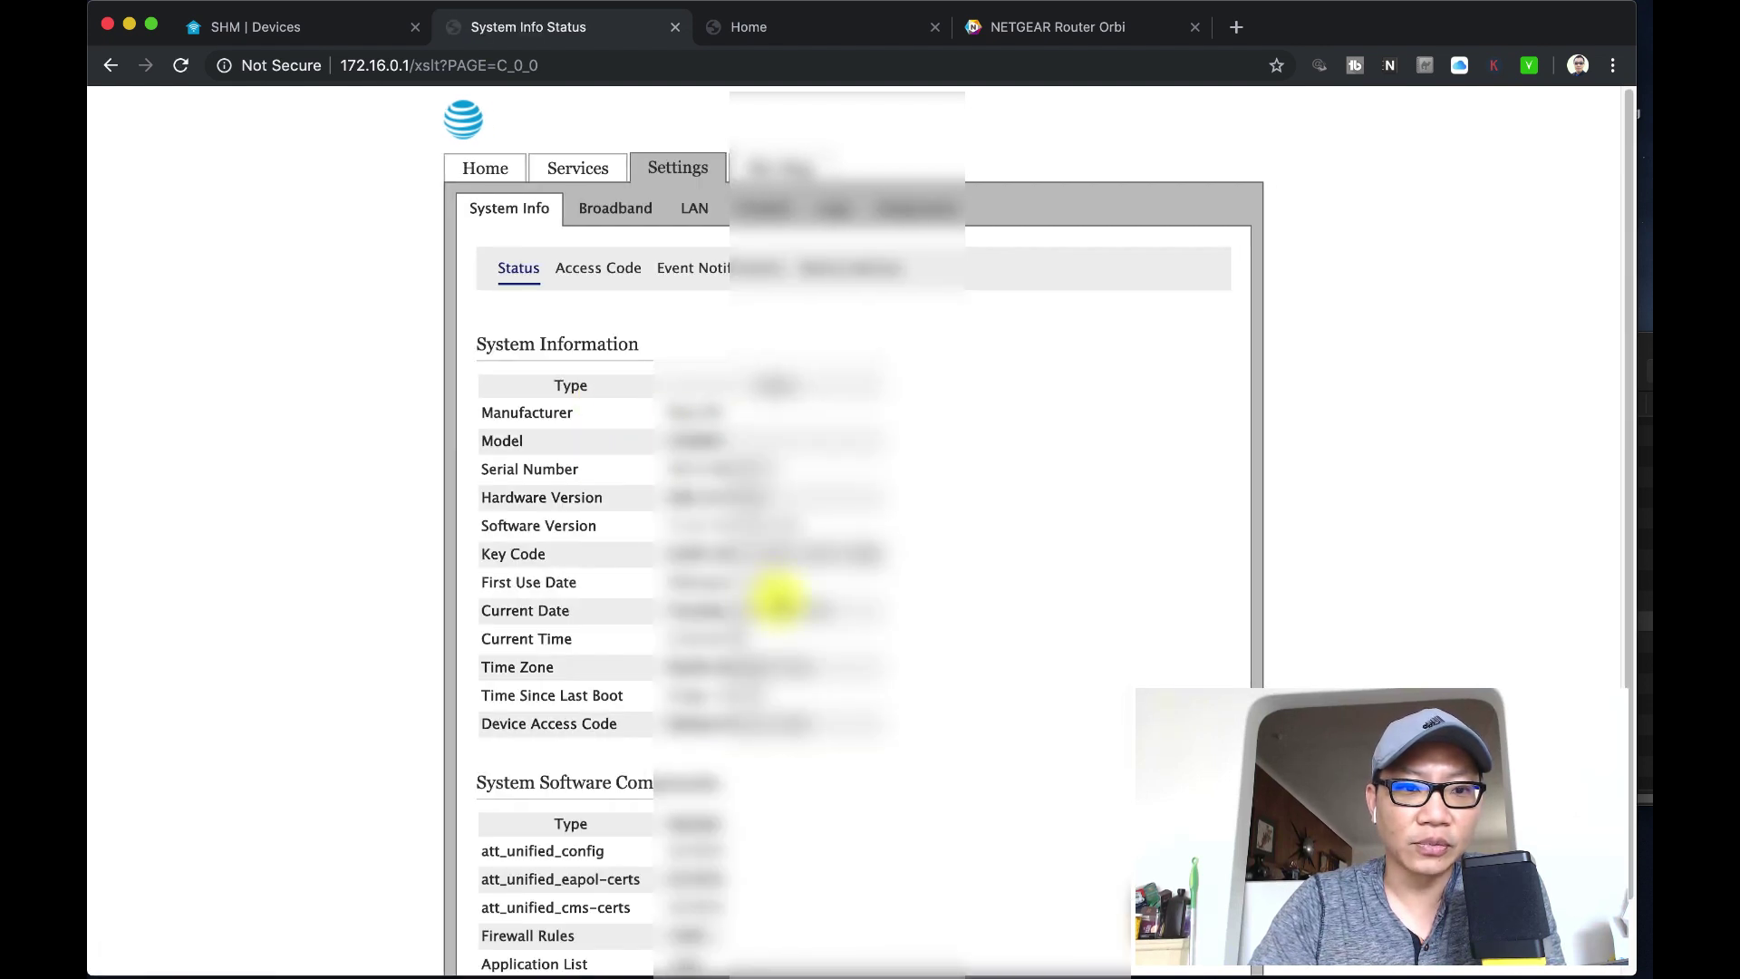
{"action": "scroll", "coordinate": [778, 594], "scroll_direction": "down", "scroll_amount": 2}
{"action": "scroll", "coordinate": [778, 599], "scroll_direction": "up", "scroll_amount": 2}
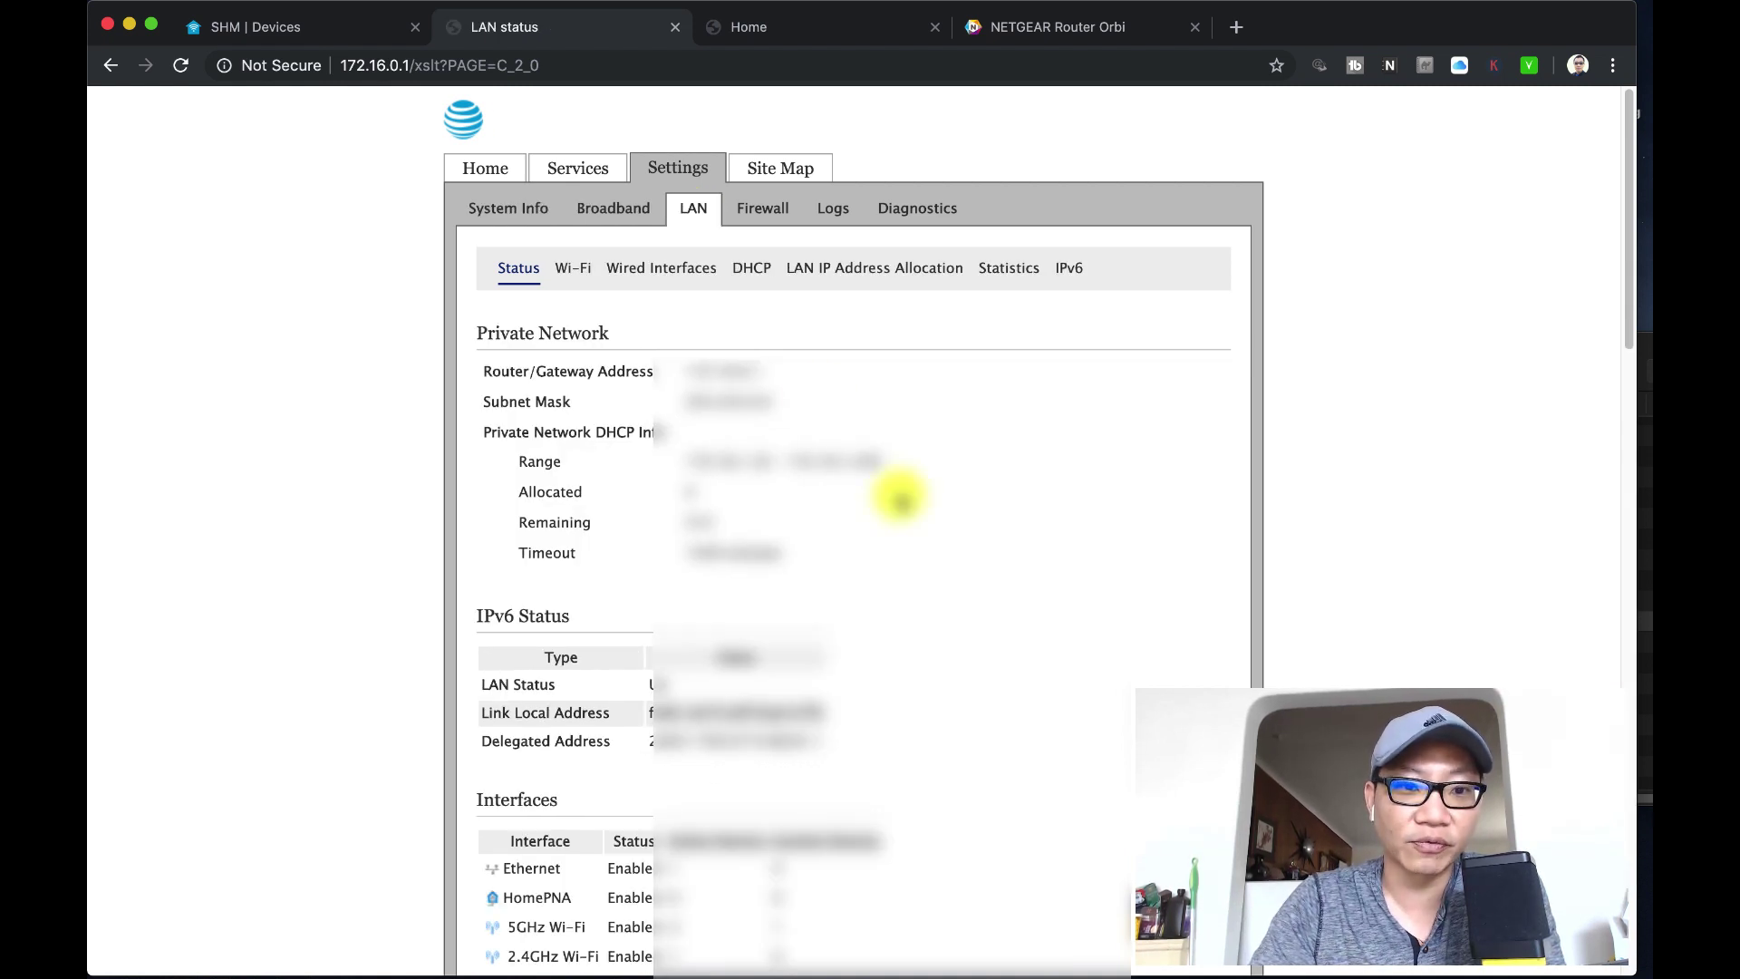
Scroll the IP allocation page to RBR50's entry, a firewall-disabled DMZ device
{"action": "scroll", "coordinate": [900, 497], "scroll_direction": "down", "scroll_amount": 2}
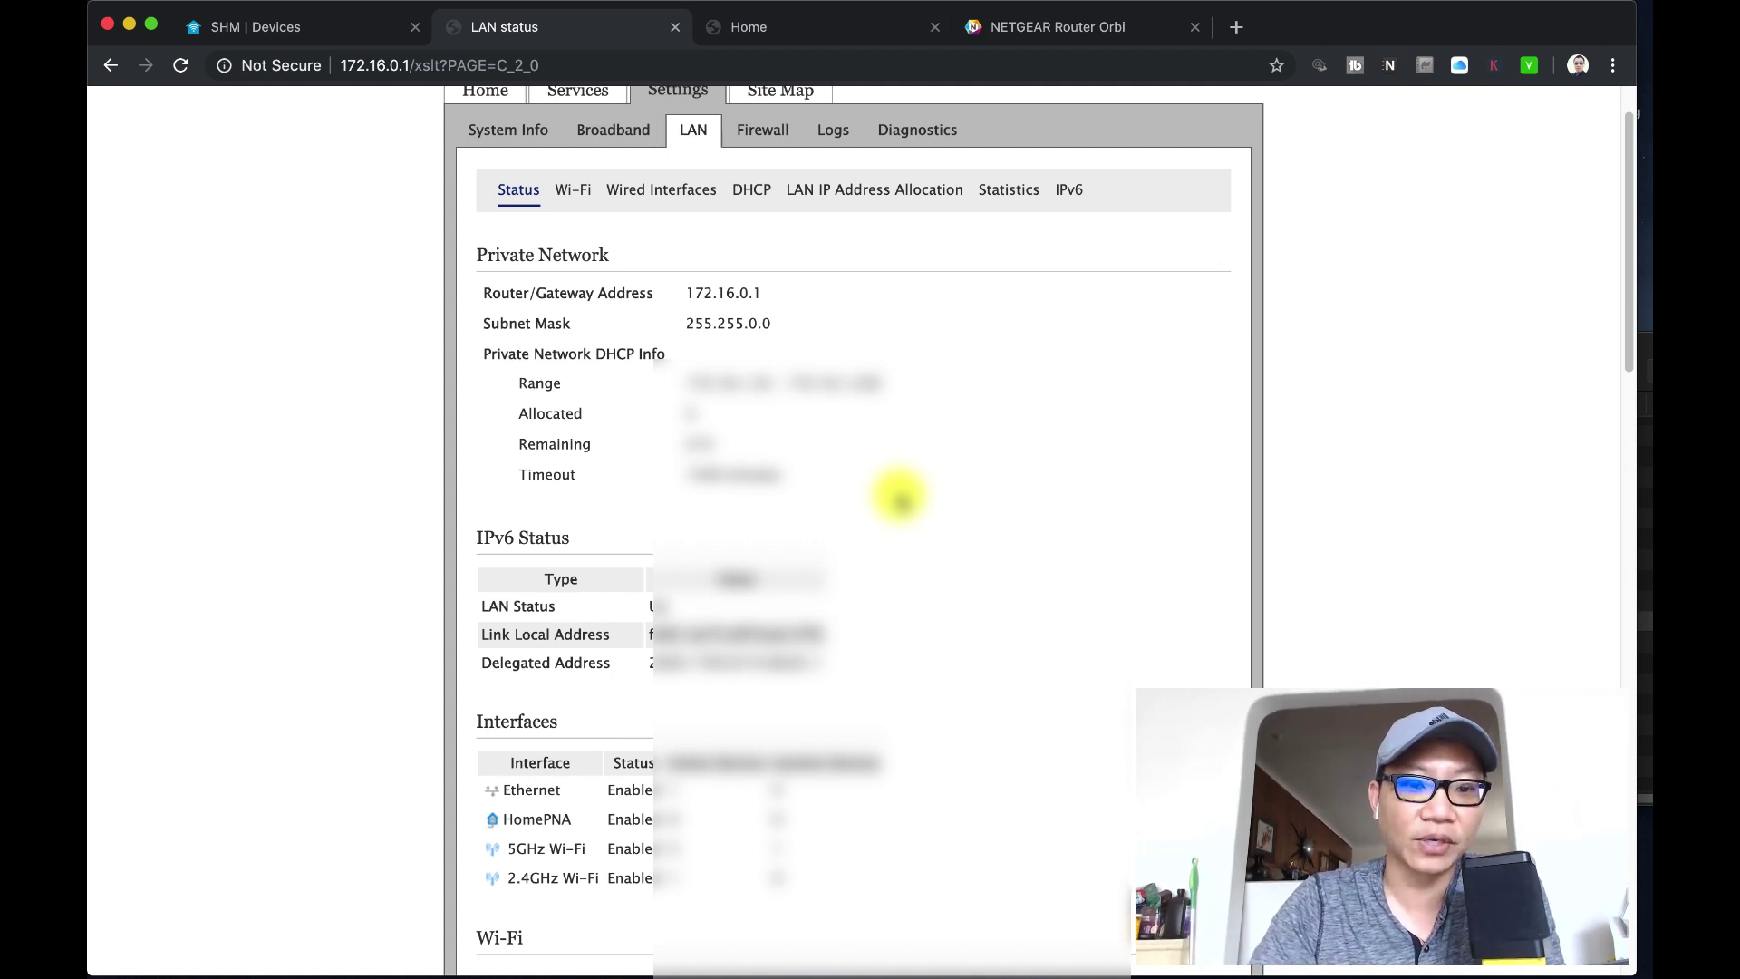
{"action": "scroll", "coordinate": [900, 498], "scroll_direction": "up", "scroll_amount": 2}
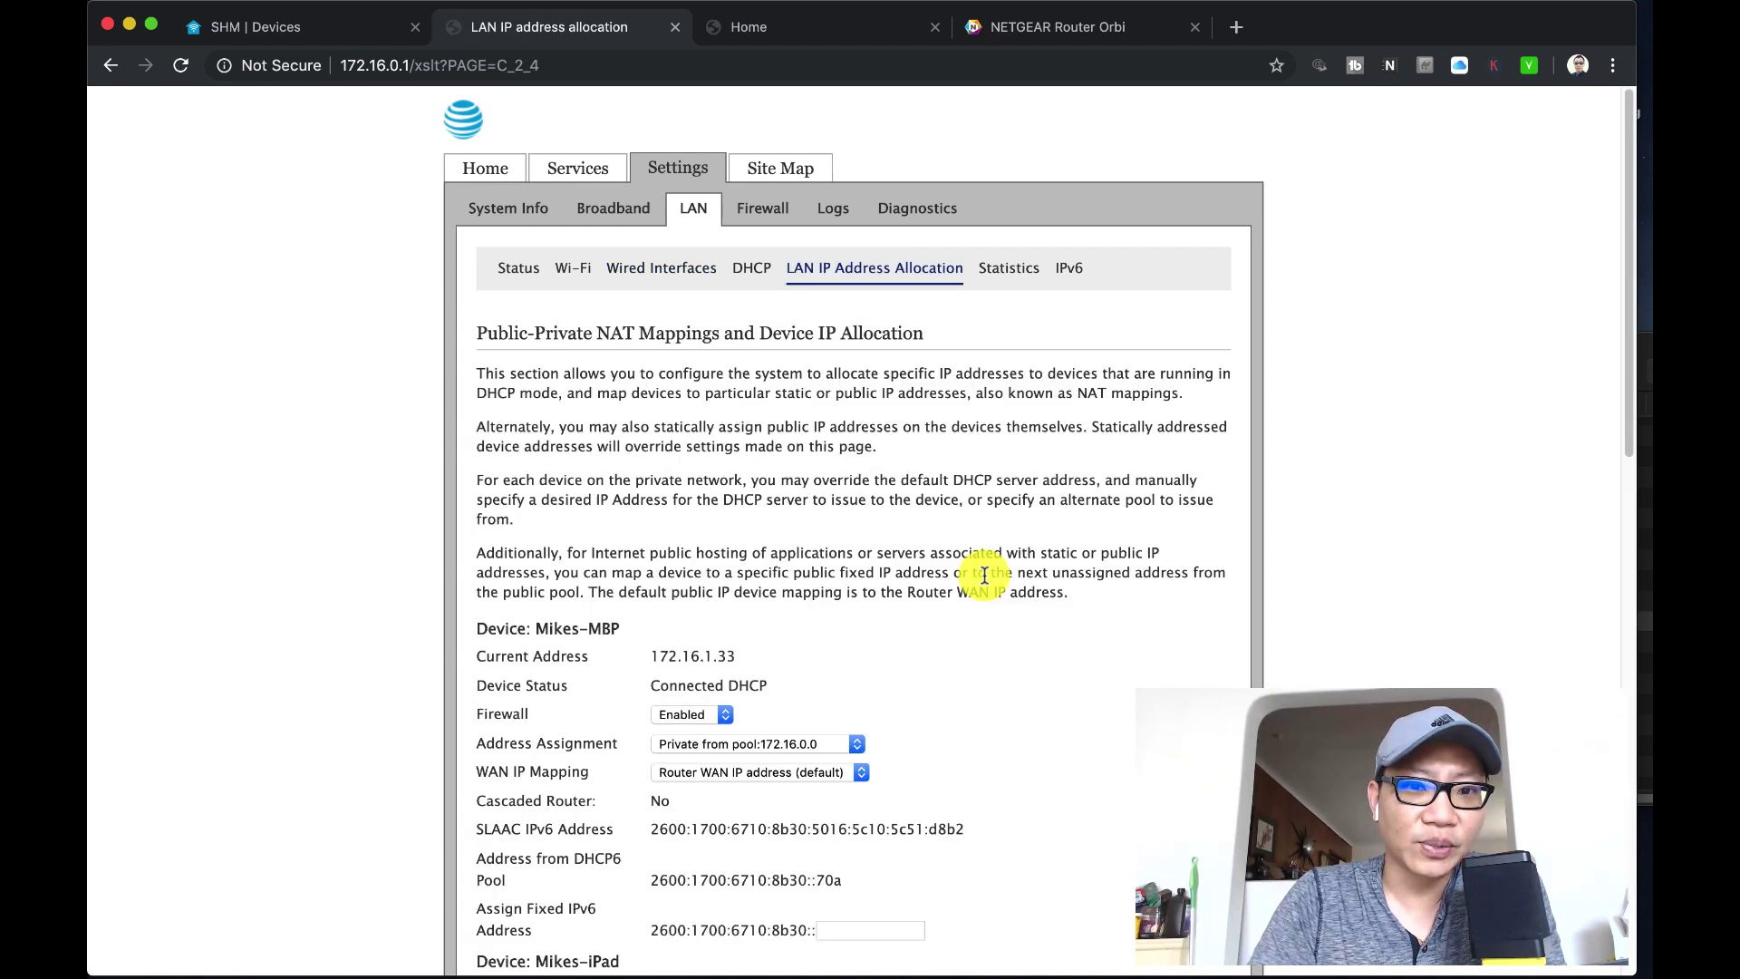
{"action": "scroll", "coordinate": [874, 474], "scroll_direction": "down", "scroll_amount": 3}
{"action": "scroll", "coordinate": [874, 478], "scroll_direction": "down", "scroll_amount": 10}
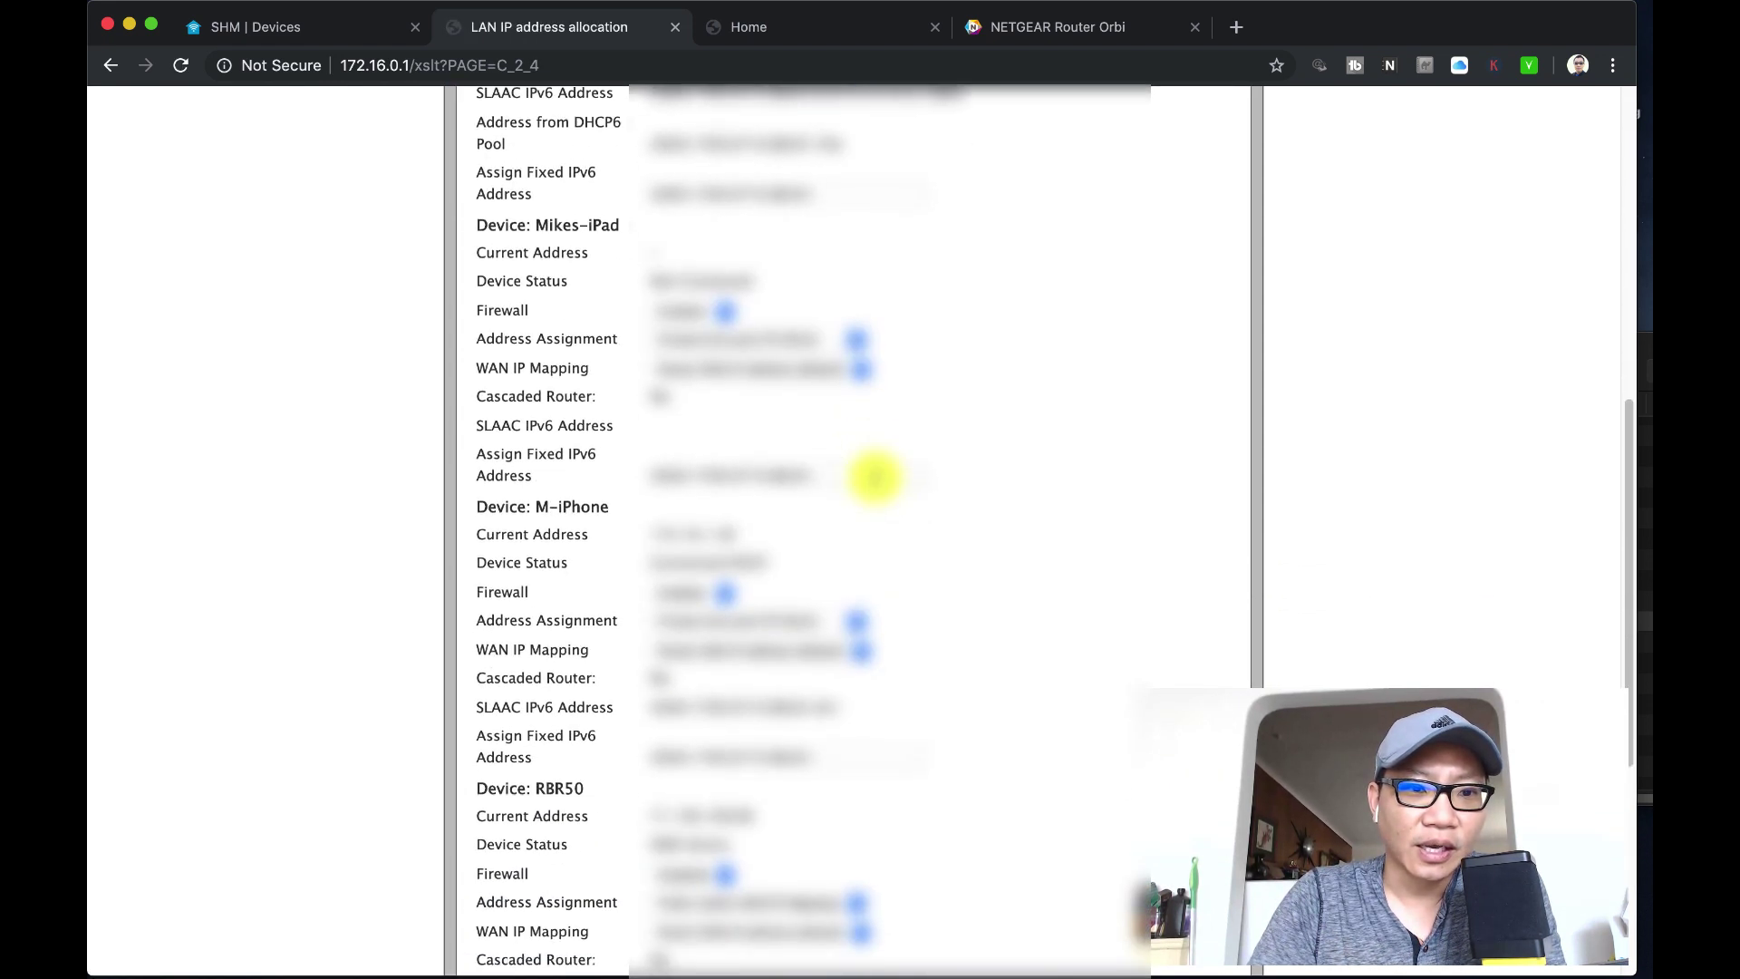
{"action": "scroll", "coordinate": [875, 480], "scroll_direction": "up", "scroll_amount": 9}
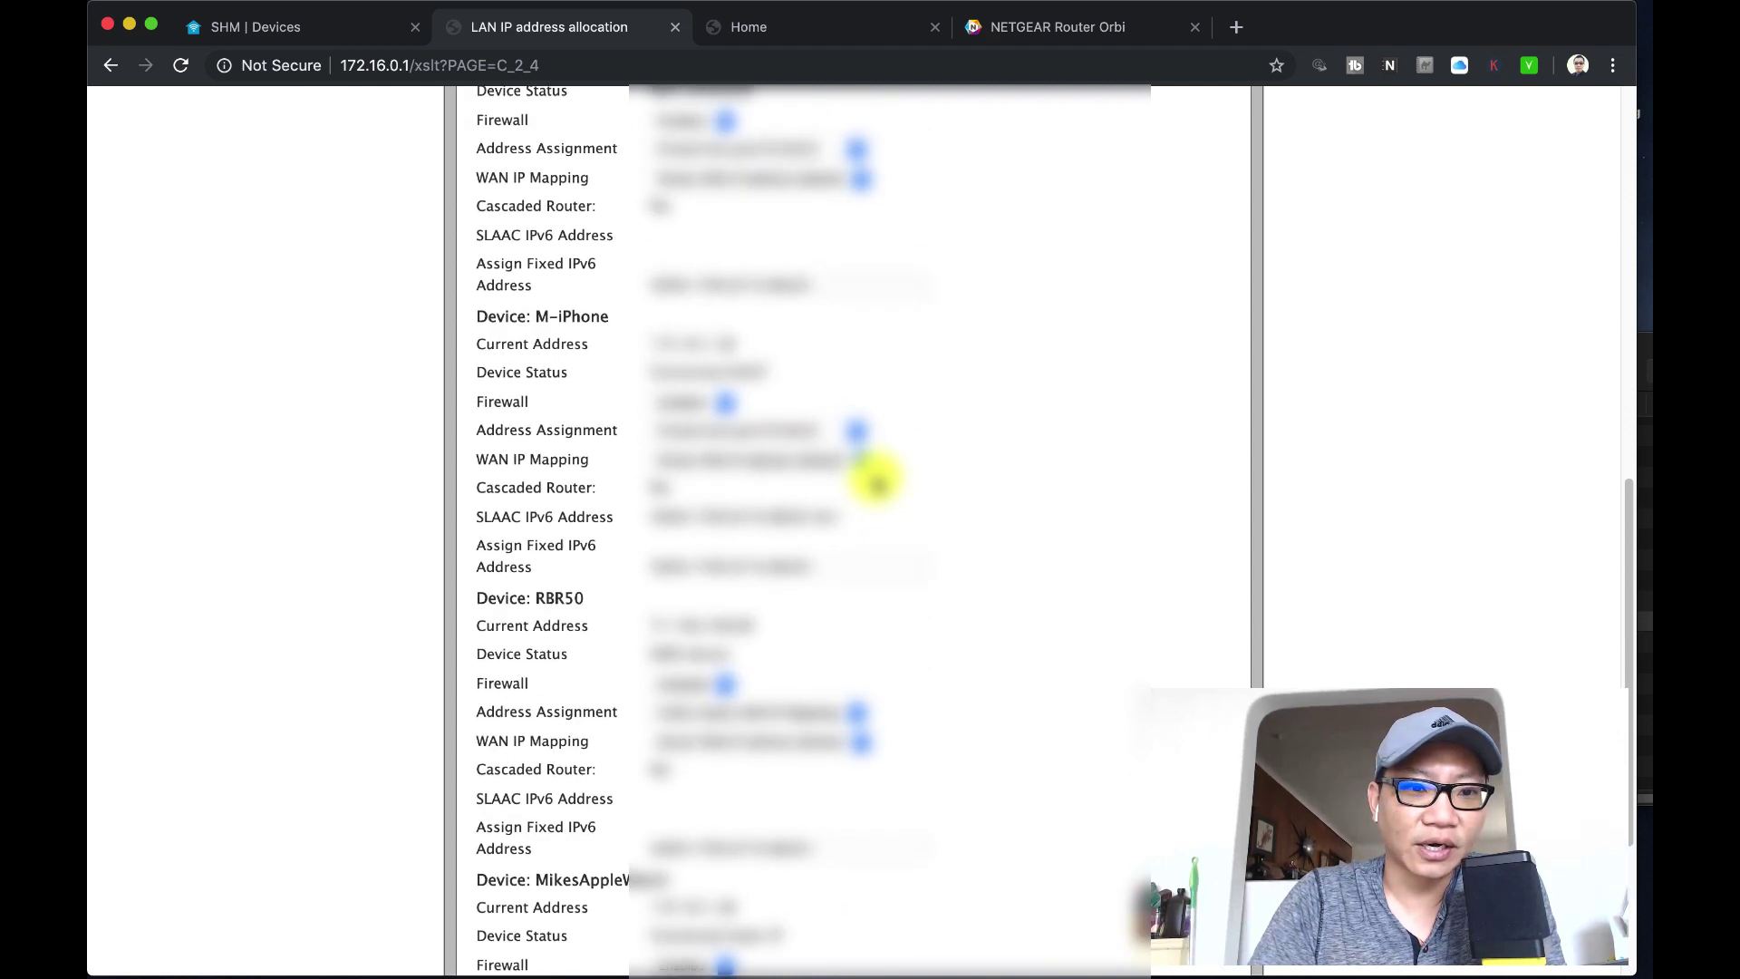
{"action": "scroll", "coordinate": [875, 480], "scroll_direction": "down", "scroll_amount": 4}
{"action": "scroll", "coordinate": [874, 476], "scroll_direction": "down", "scroll_amount": 4}
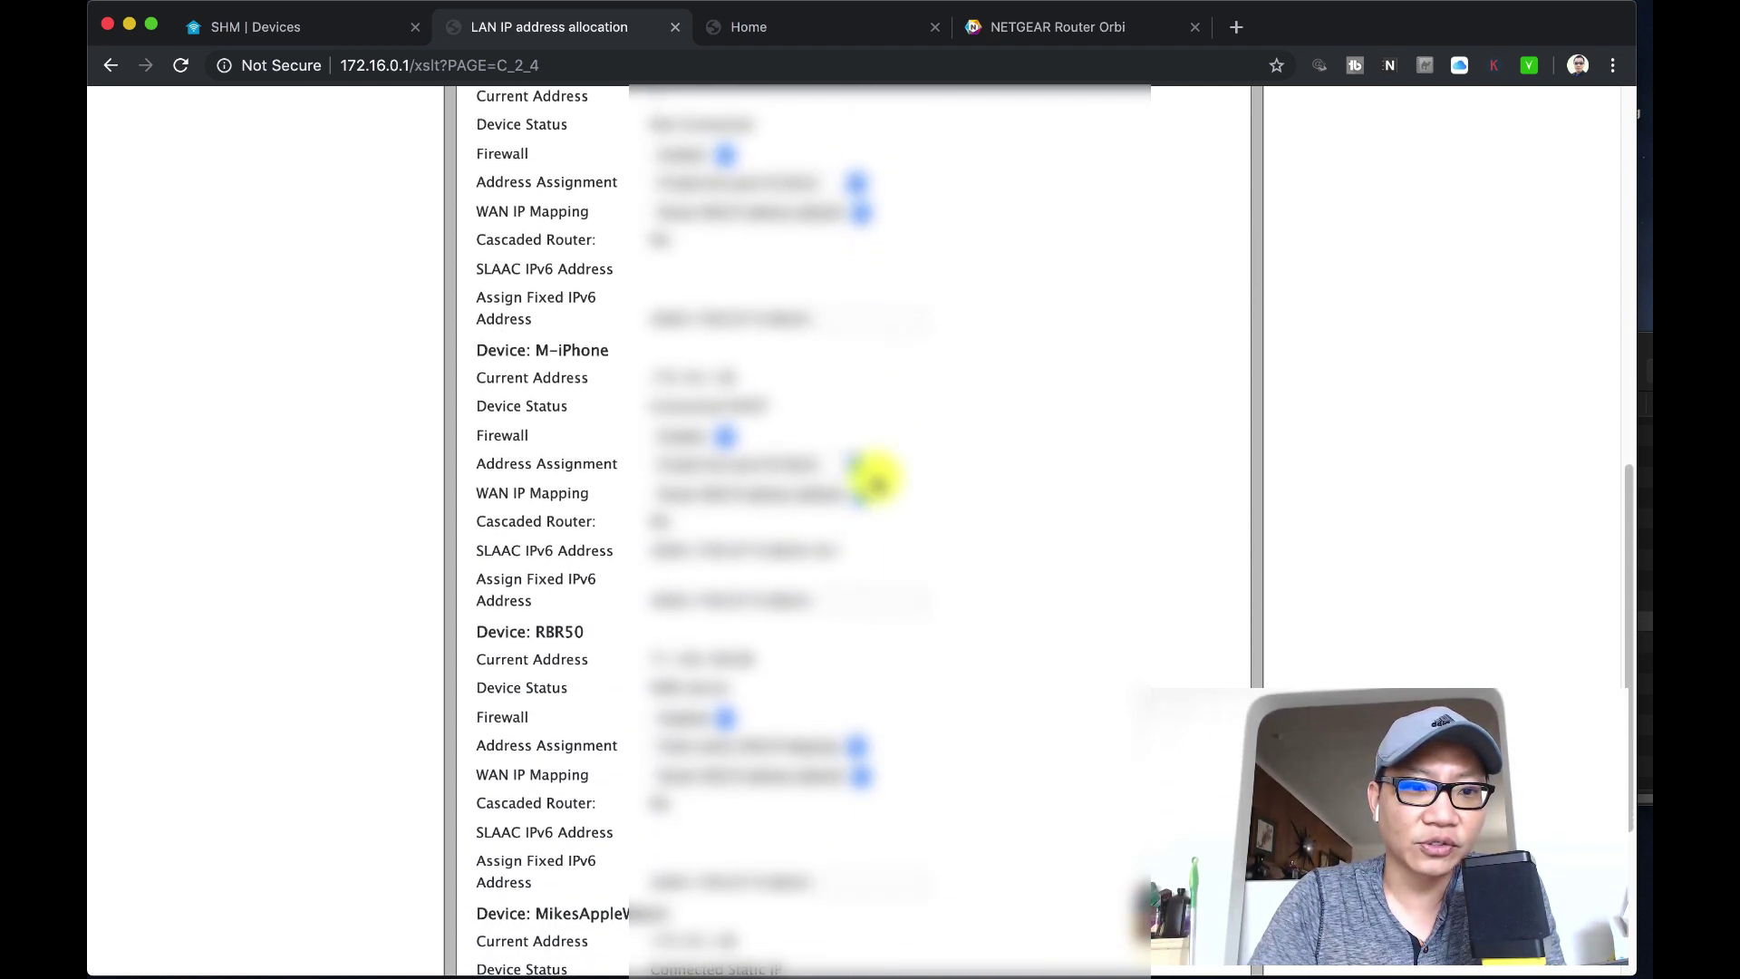
{"action": "scroll", "coordinate": [876, 474], "scroll_direction": "up", "scroll_amount": 8}
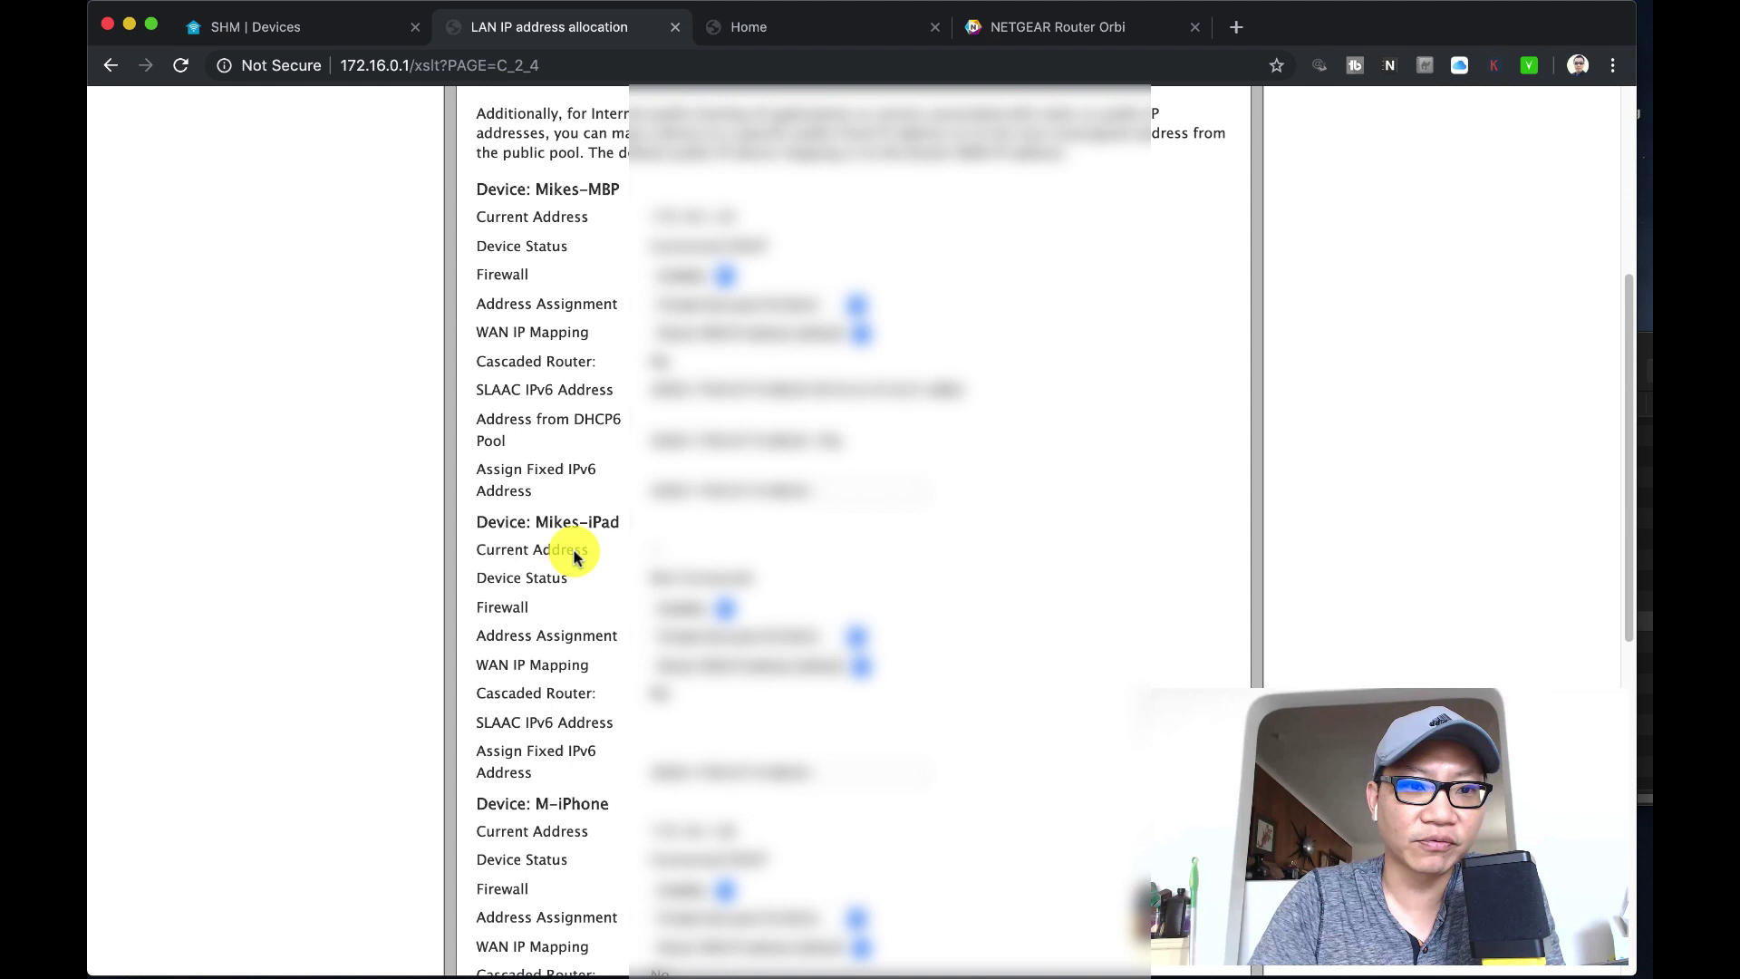
{"action": "scroll", "coordinate": [454, 661], "scroll_direction": "down", "scroll_amount": 7}
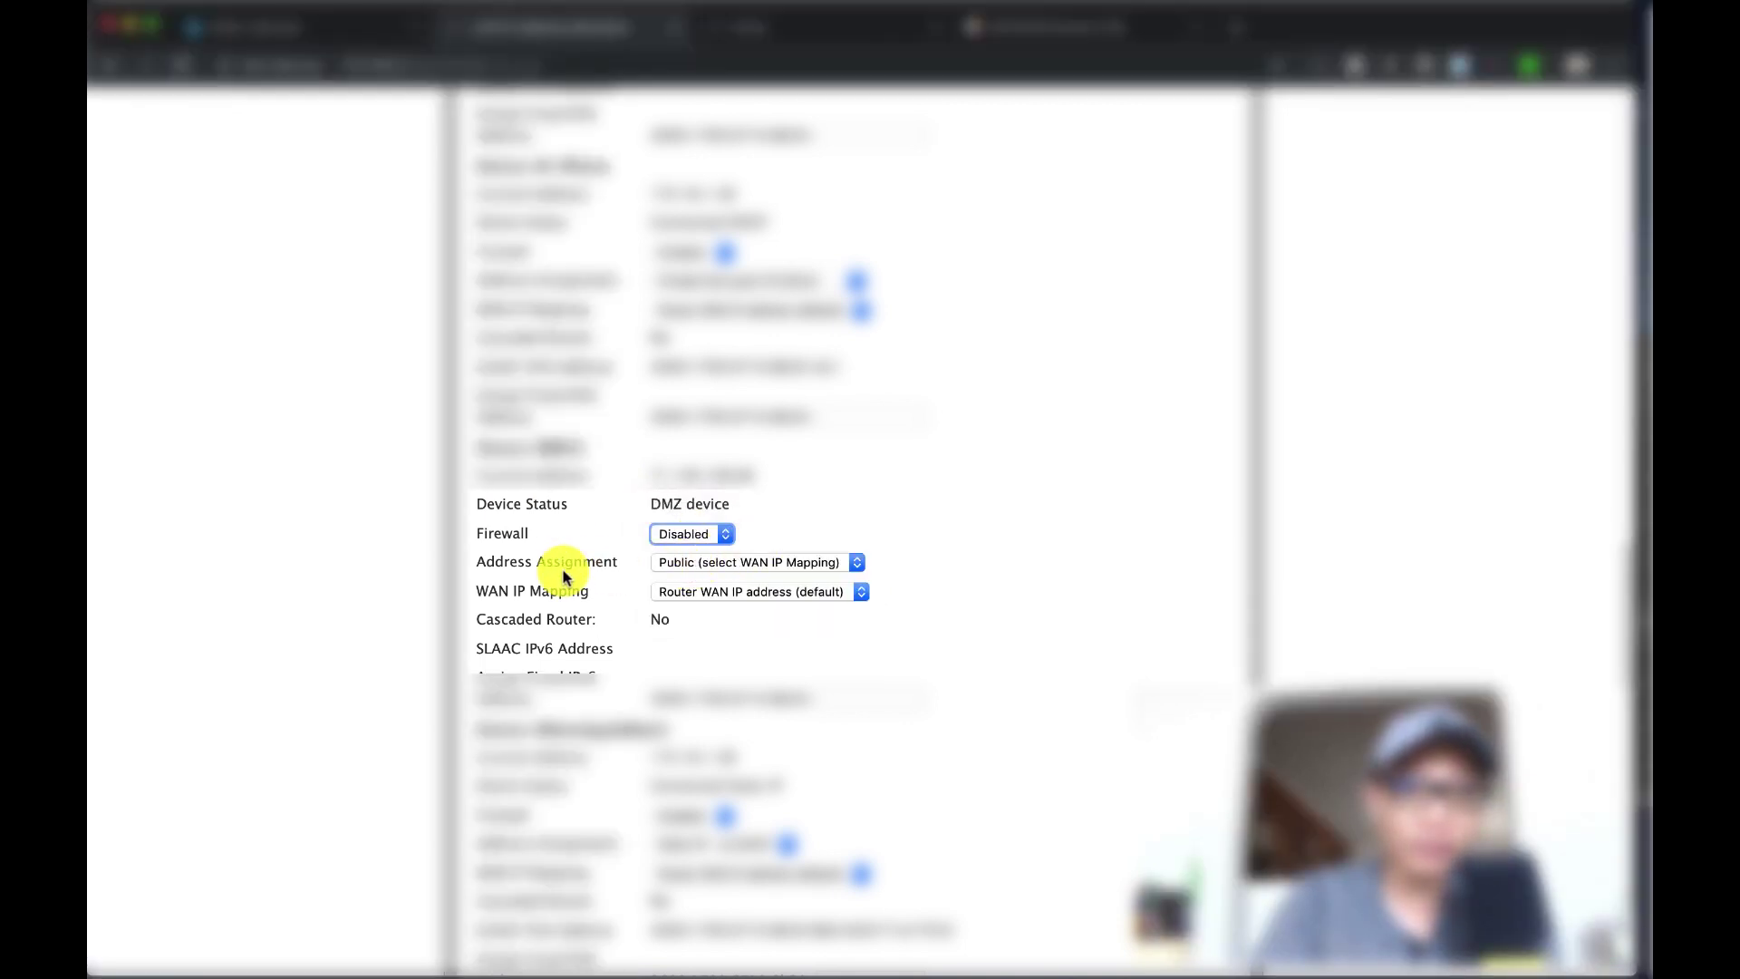
{"action": "left_click", "coordinate": [721, 564]}
{"action": "left_click", "coordinate": [723, 568]}
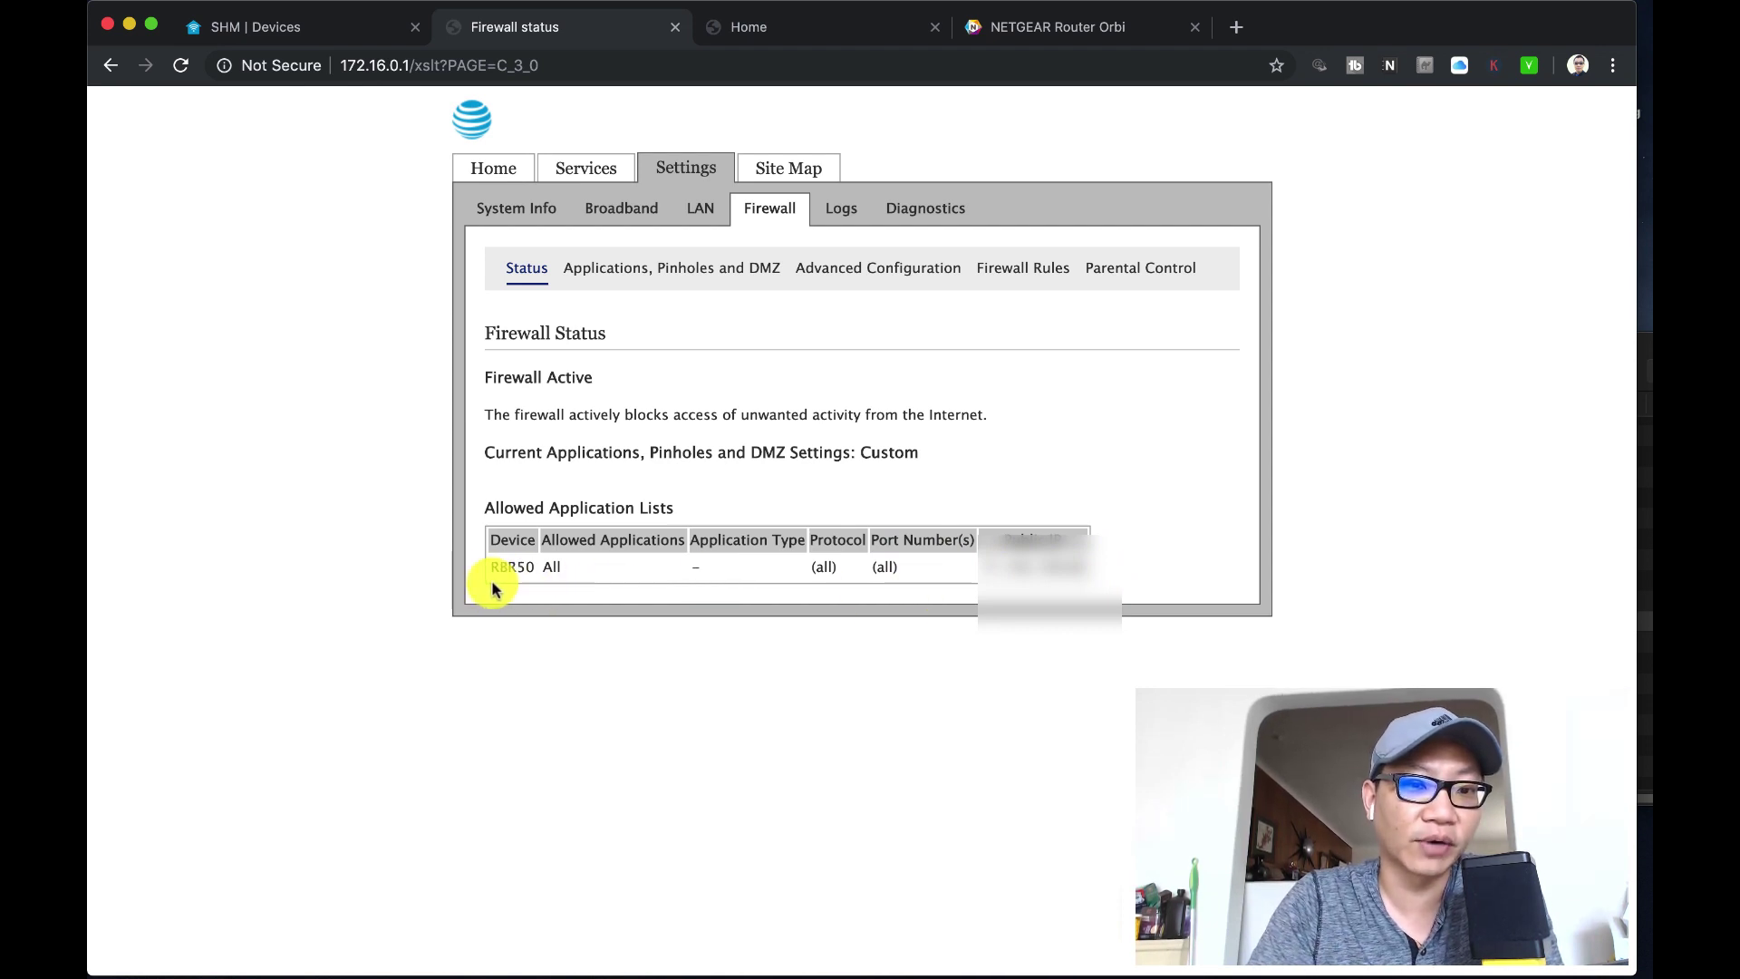
Switch to the Applications, Pinholes and DMZ firewall sub-tab
{"action": "left_click", "coordinate": [734, 276]}
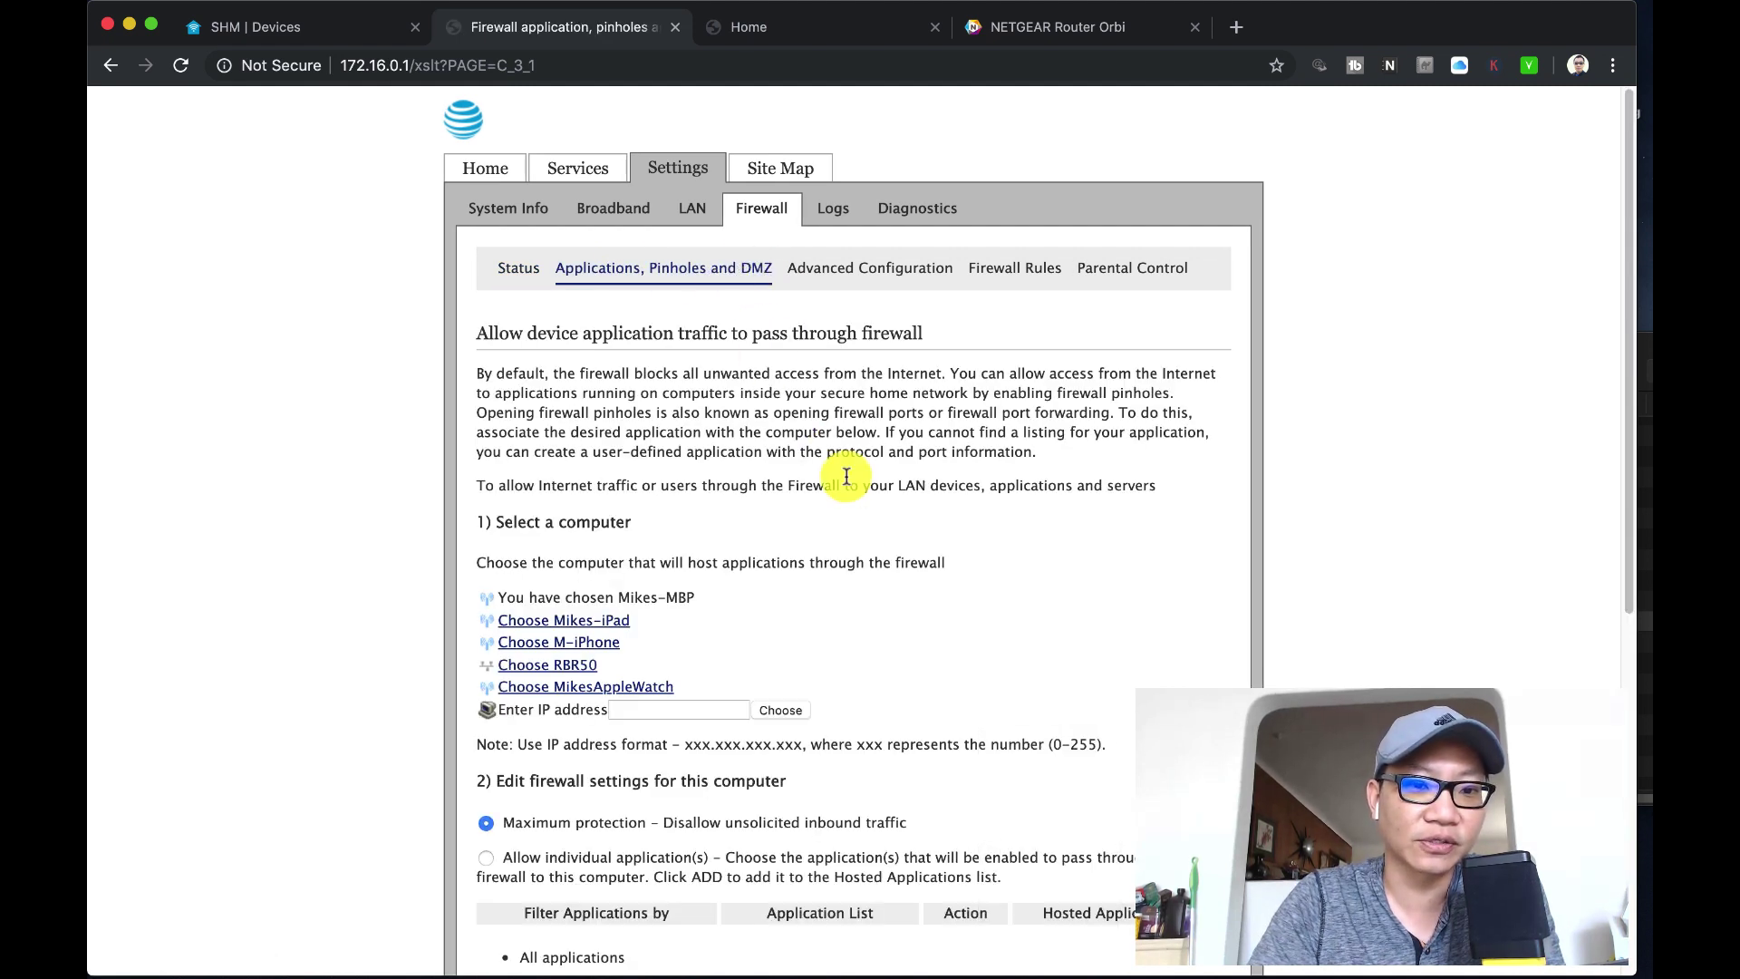
Scroll down to RBR50's Allow all applications (DMZplus mode) option
{"action": "scroll", "coordinate": [846, 475], "scroll_direction": "down", "scroll_amount": 3}
{"action": "scroll", "coordinate": [845, 480], "scroll_direction": "down", "scroll_amount": 5}
{"action": "scroll", "coordinate": [846, 480], "scroll_direction": "up", "scroll_amount": 5}
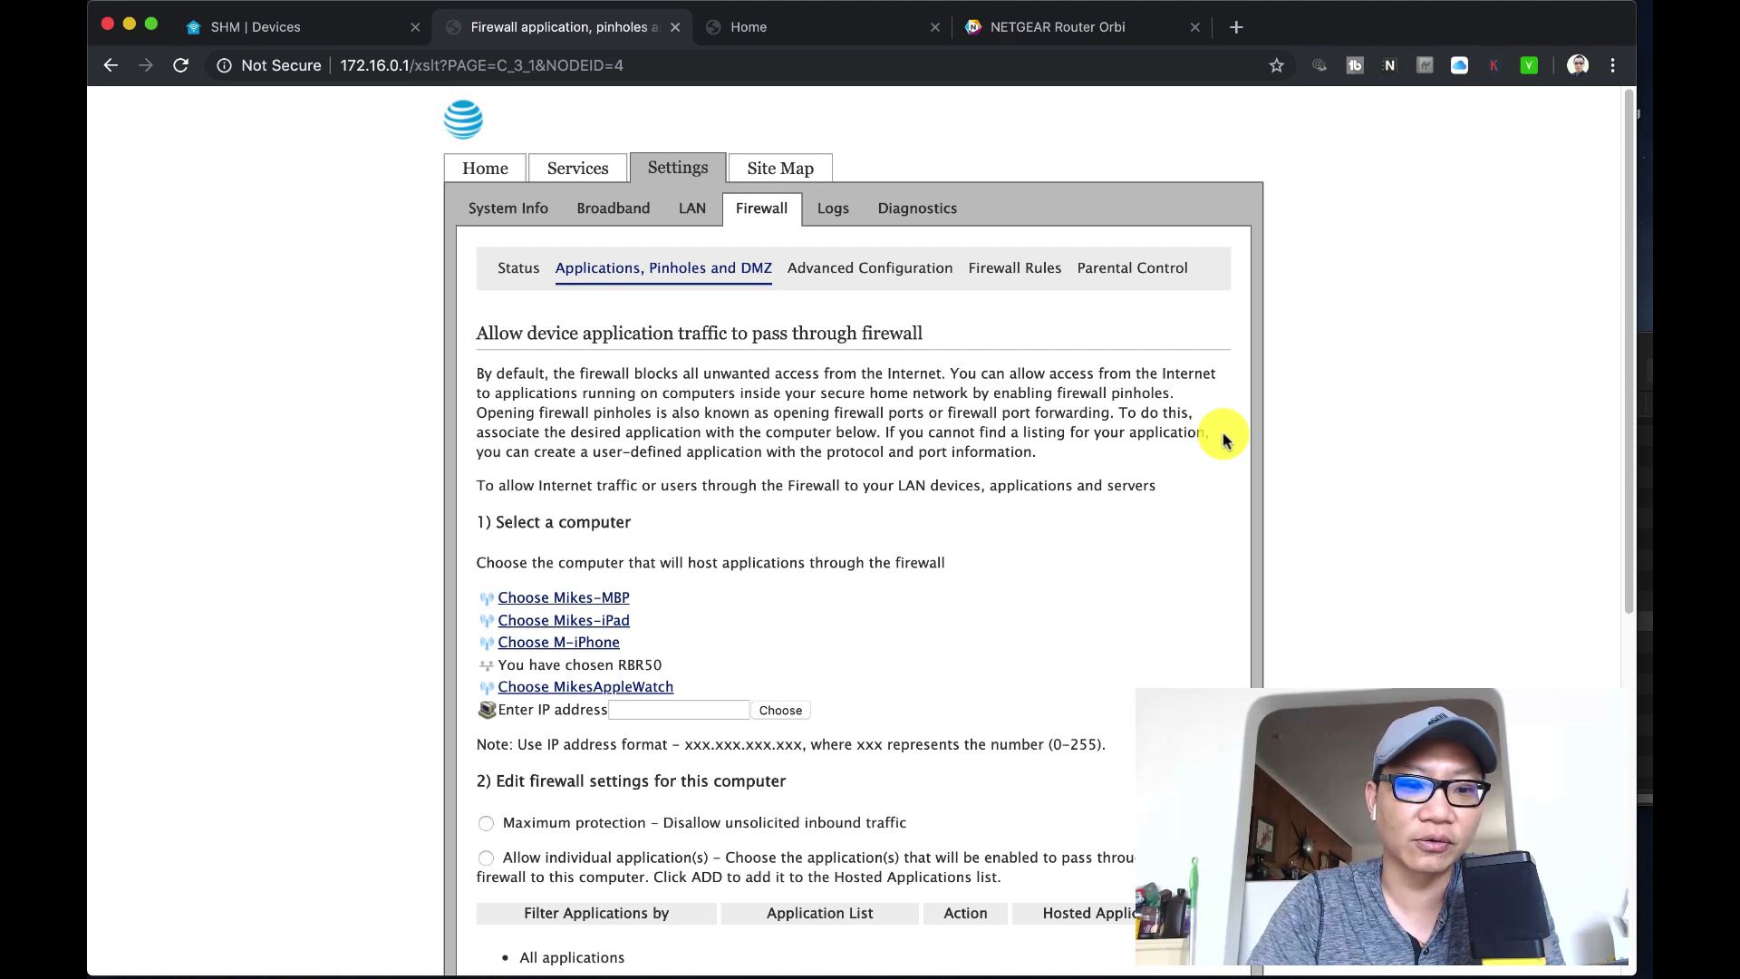
{"action": "scroll", "coordinate": [1222, 439], "scroll_direction": "down", "scroll_amount": 3}
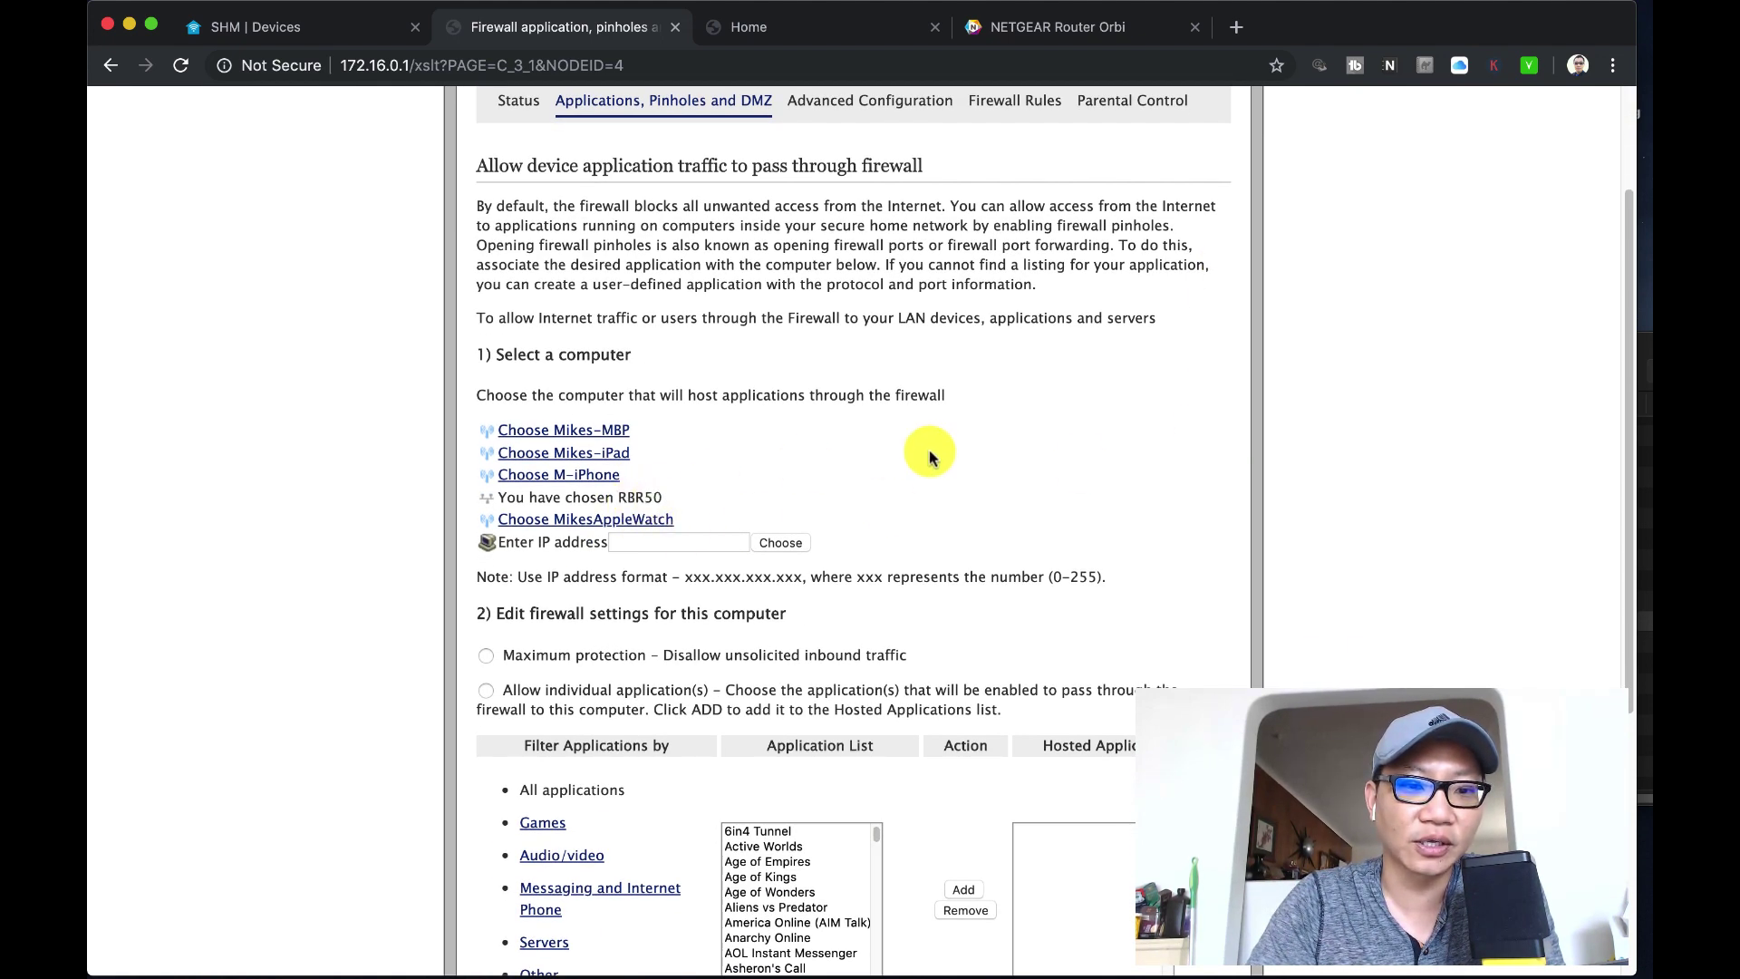
{"action": "scroll", "coordinate": [929, 457], "scroll_direction": "down", "scroll_amount": 6}
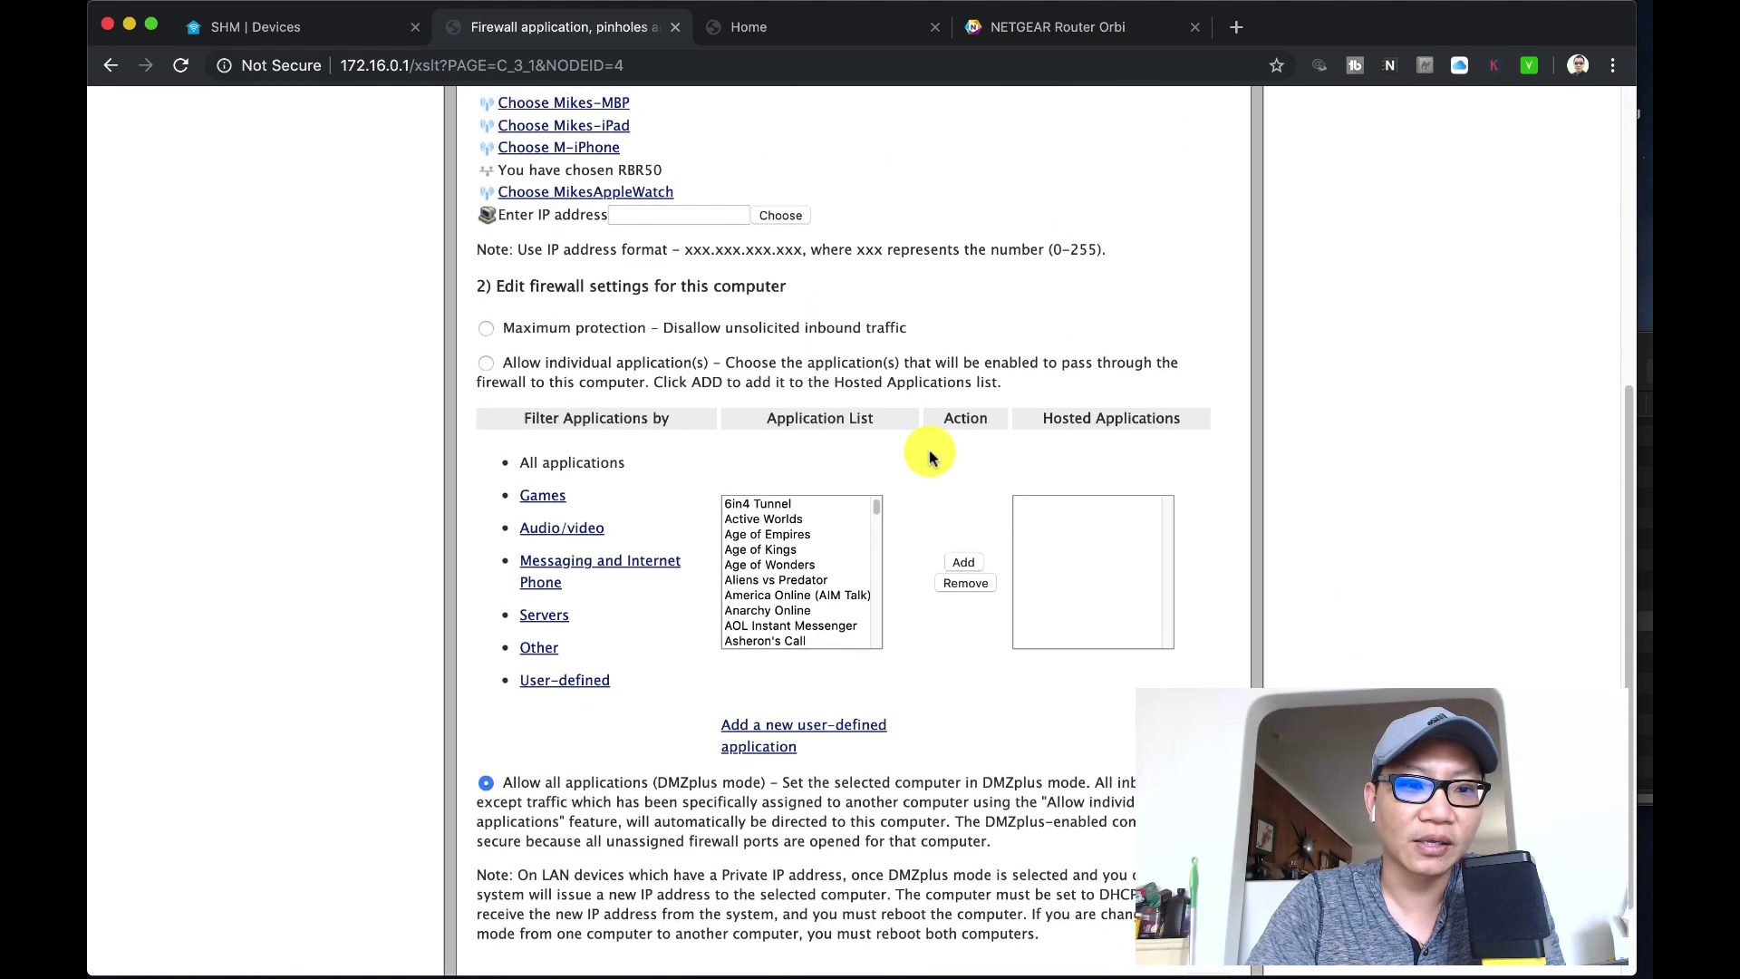
{"action": "scroll", "coordinate": [915, 449], "scroll_direction": "up", "scroll_amount": 3}
{"action": "scroll", "coordinate": [842, 512], "scroll_direction": "down", "scroll_amount": 3}
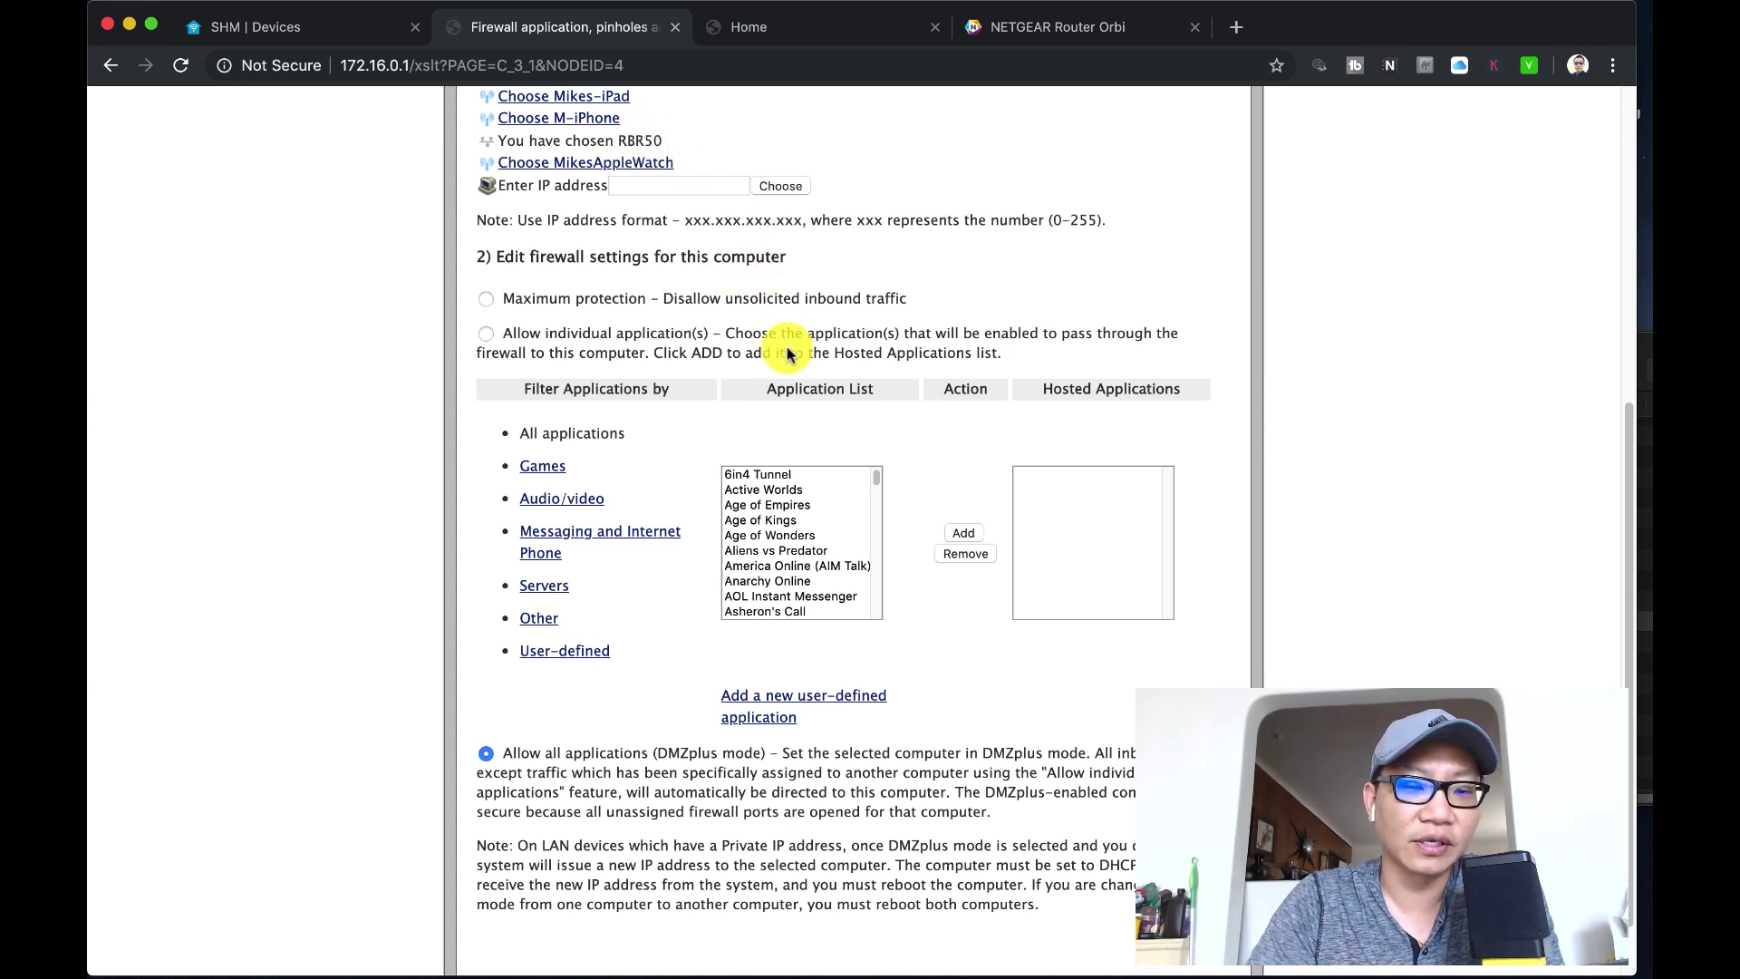
{"action": "scroll", "coordinate": [786, 353], "scroll_direction": "down", "scroll_amount": 2}
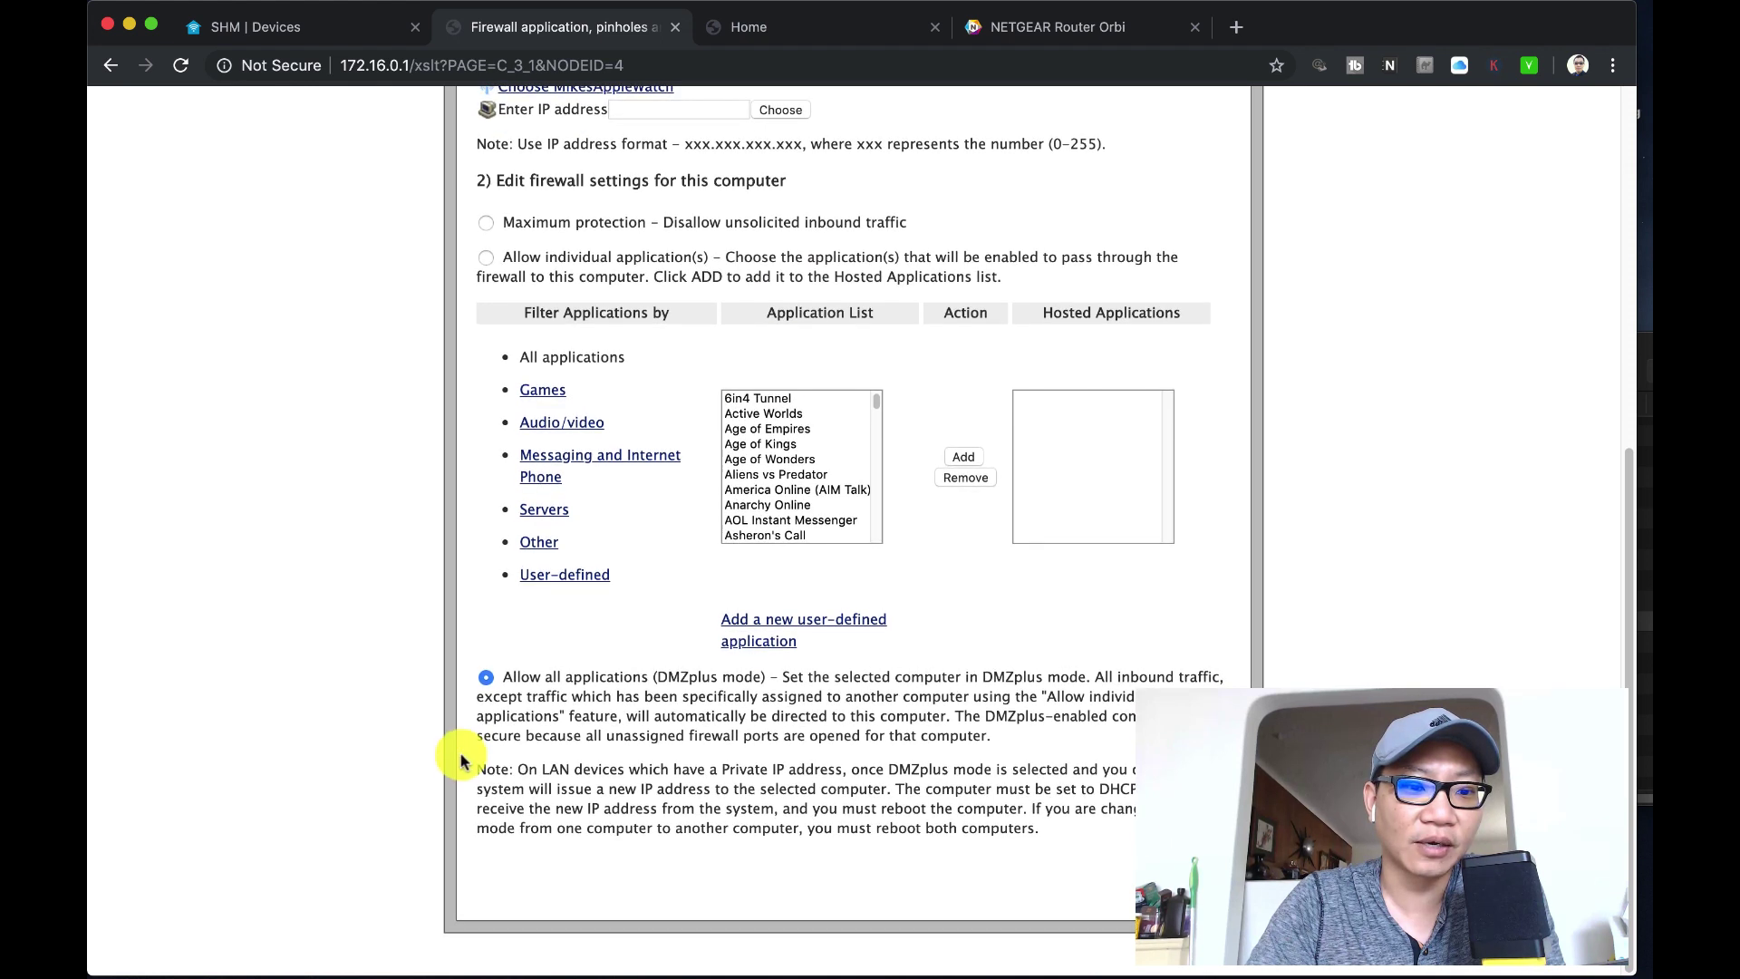
{"action": "left_click", "coordinate": [486, 678]}
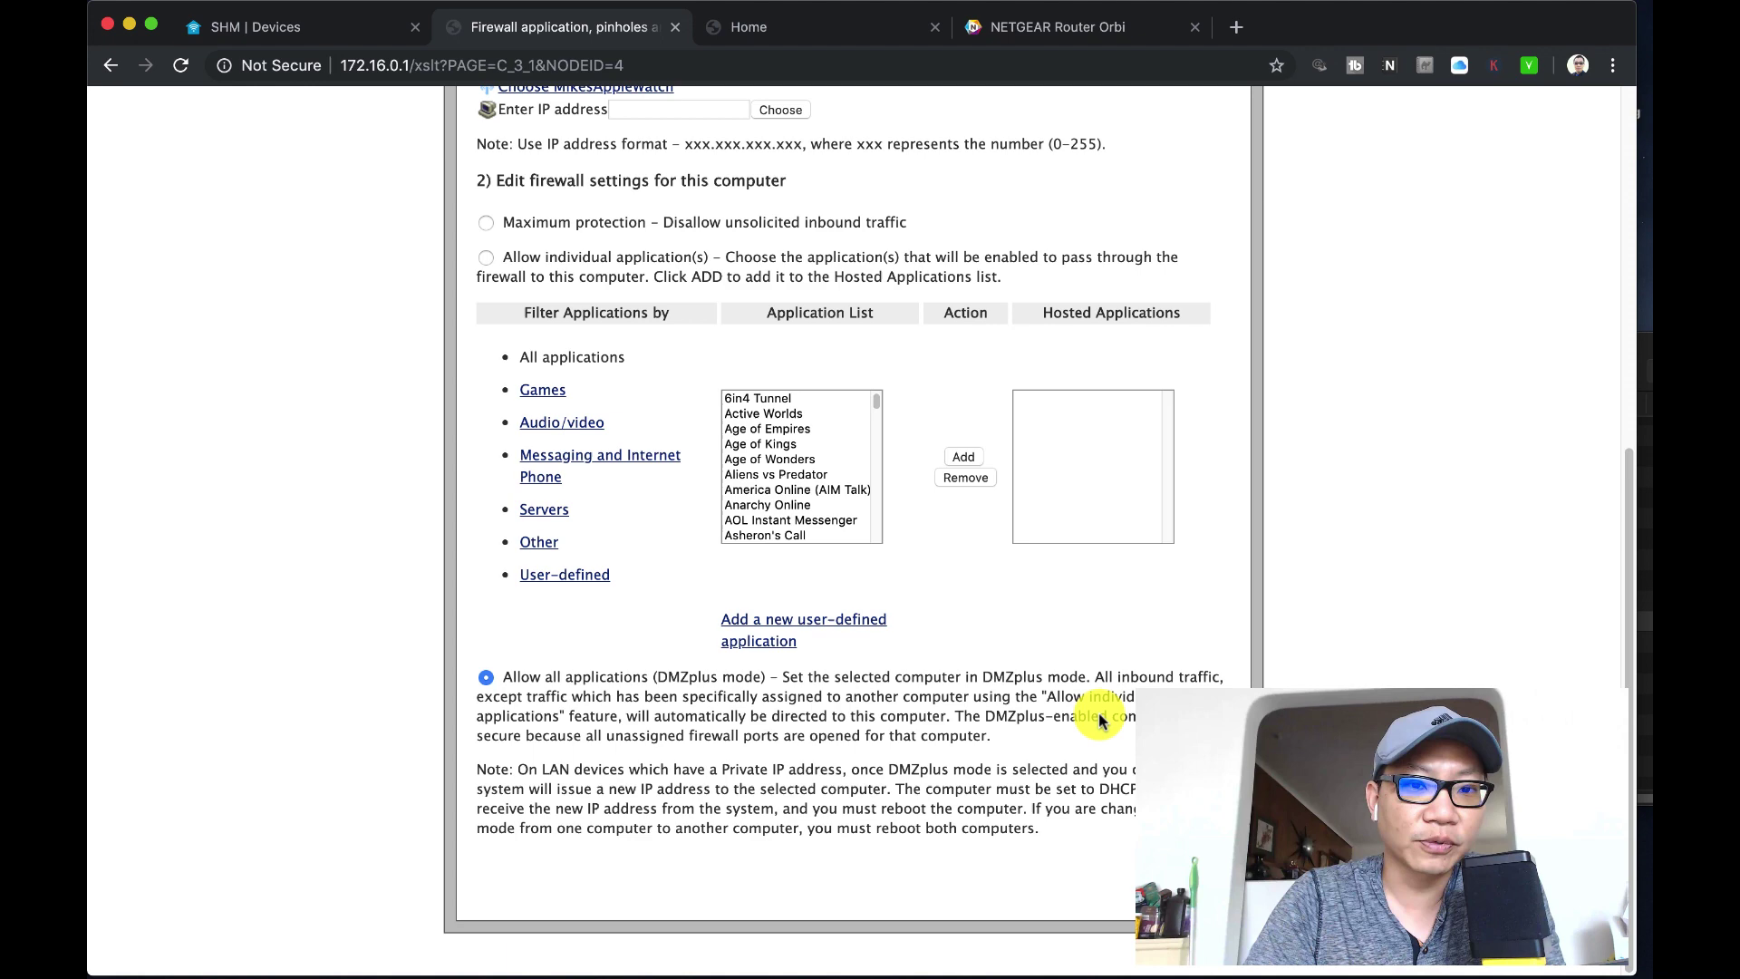
{"action": "scroll", "coordinate": [1033, 712], "scroll_direction": "up", "scroll_amount": 5}
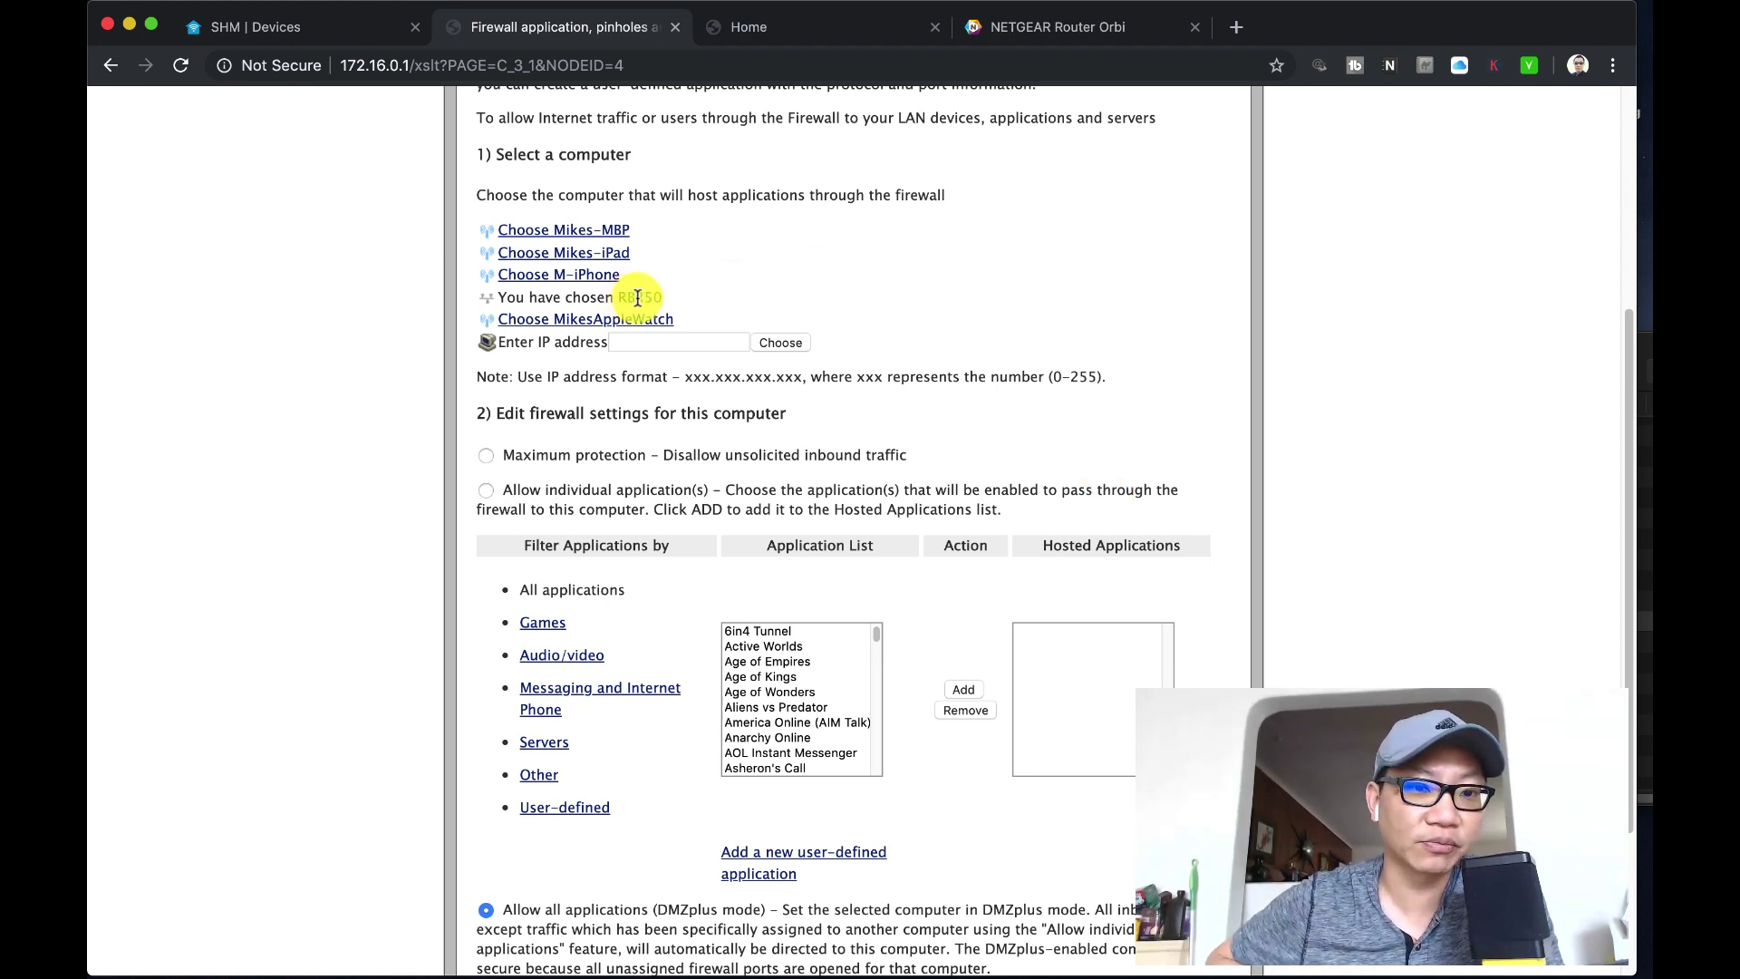
{"action": "scroll", "coordinate": [861, 381], "scroll_direction": "down", "scroll_amount": 5}
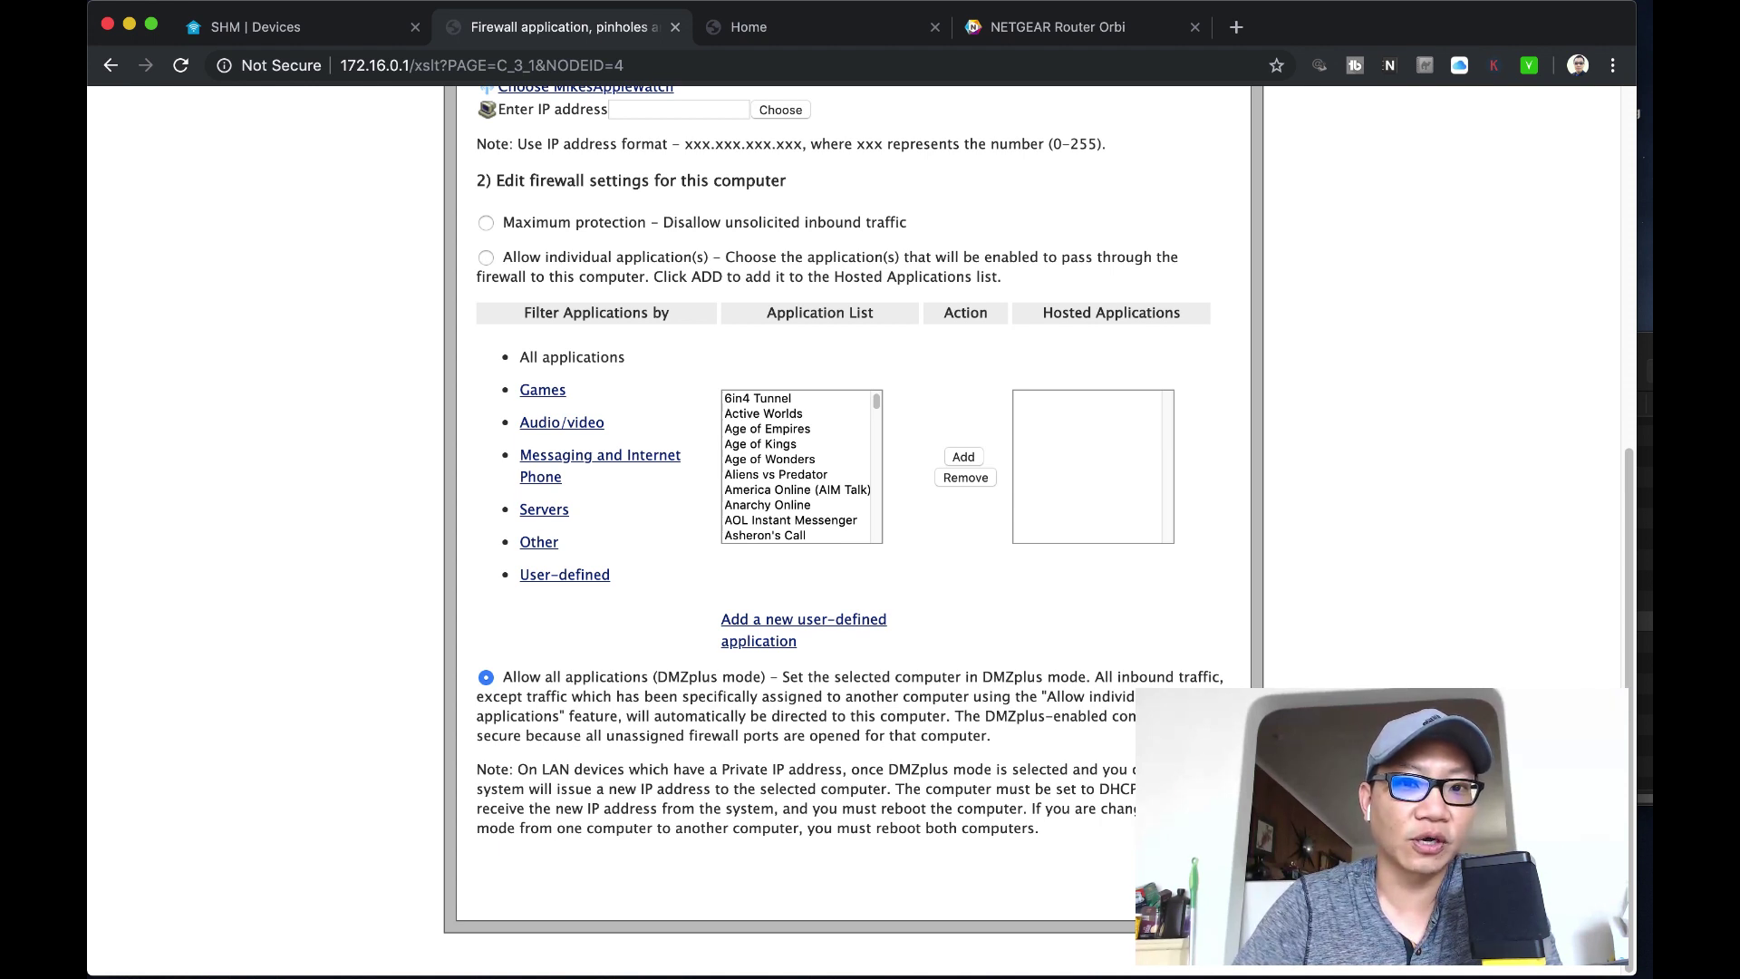
{"action": "left_click", "coordinate": [1084, 36]}
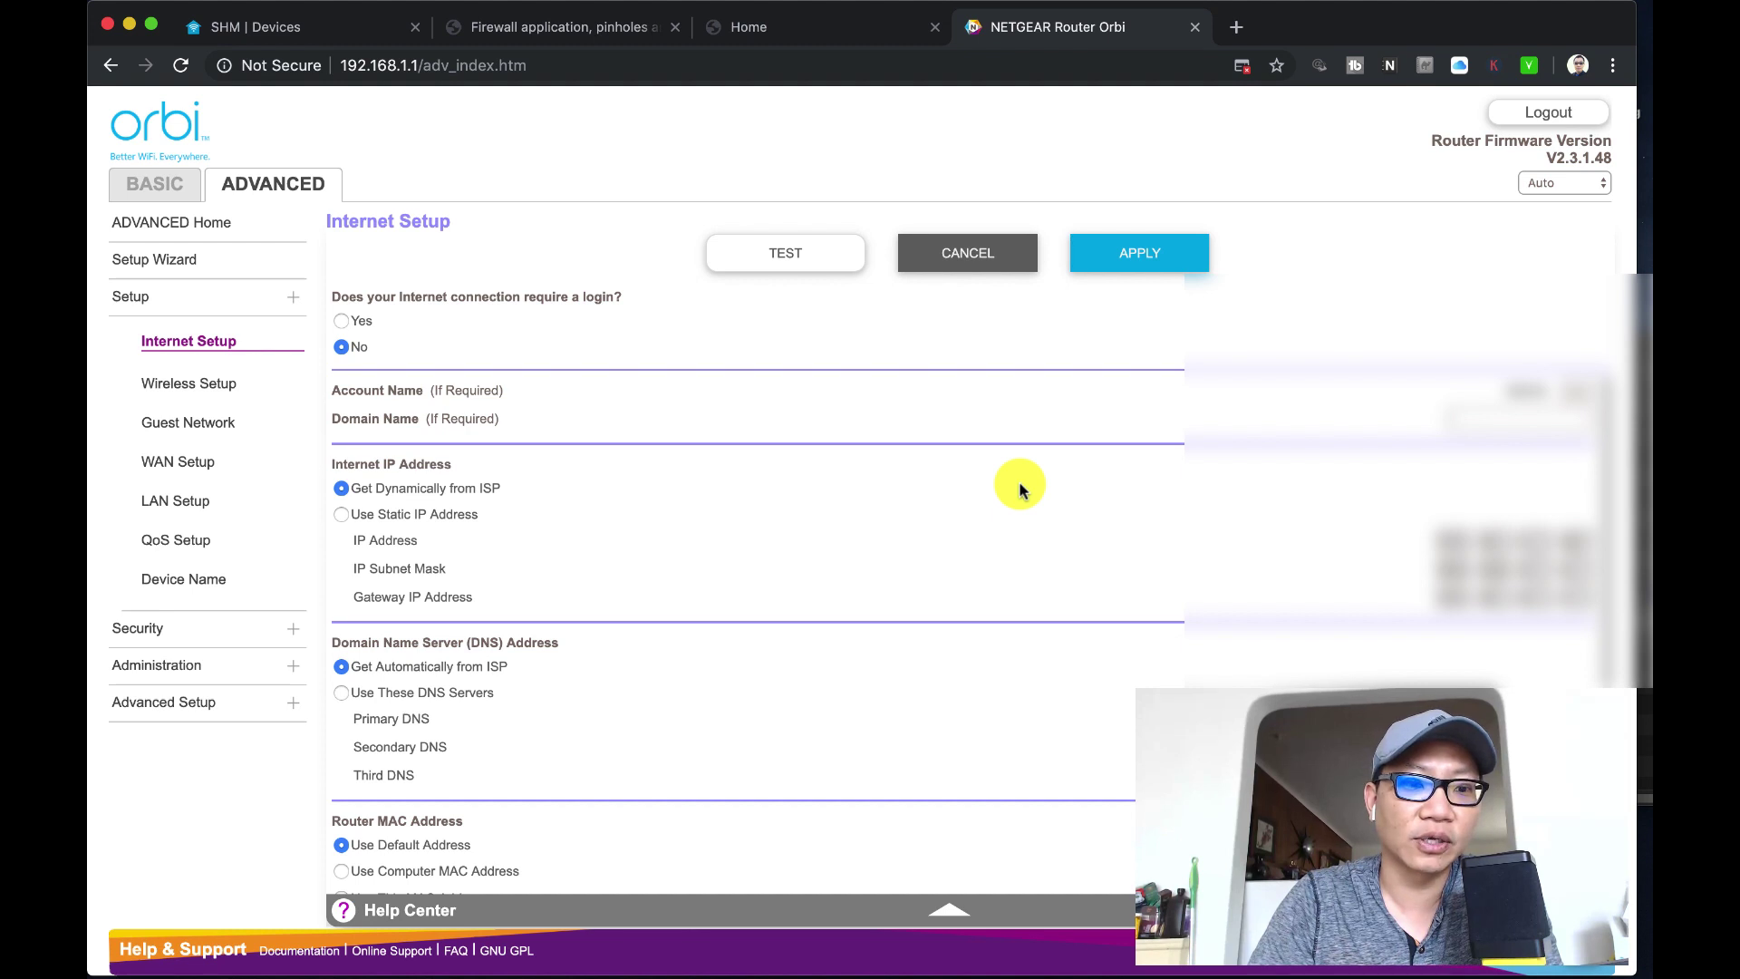
{"action": "scroll", "coordinate": [1002, 586], "scroll_direction": "down", "scroll_amount": 1}
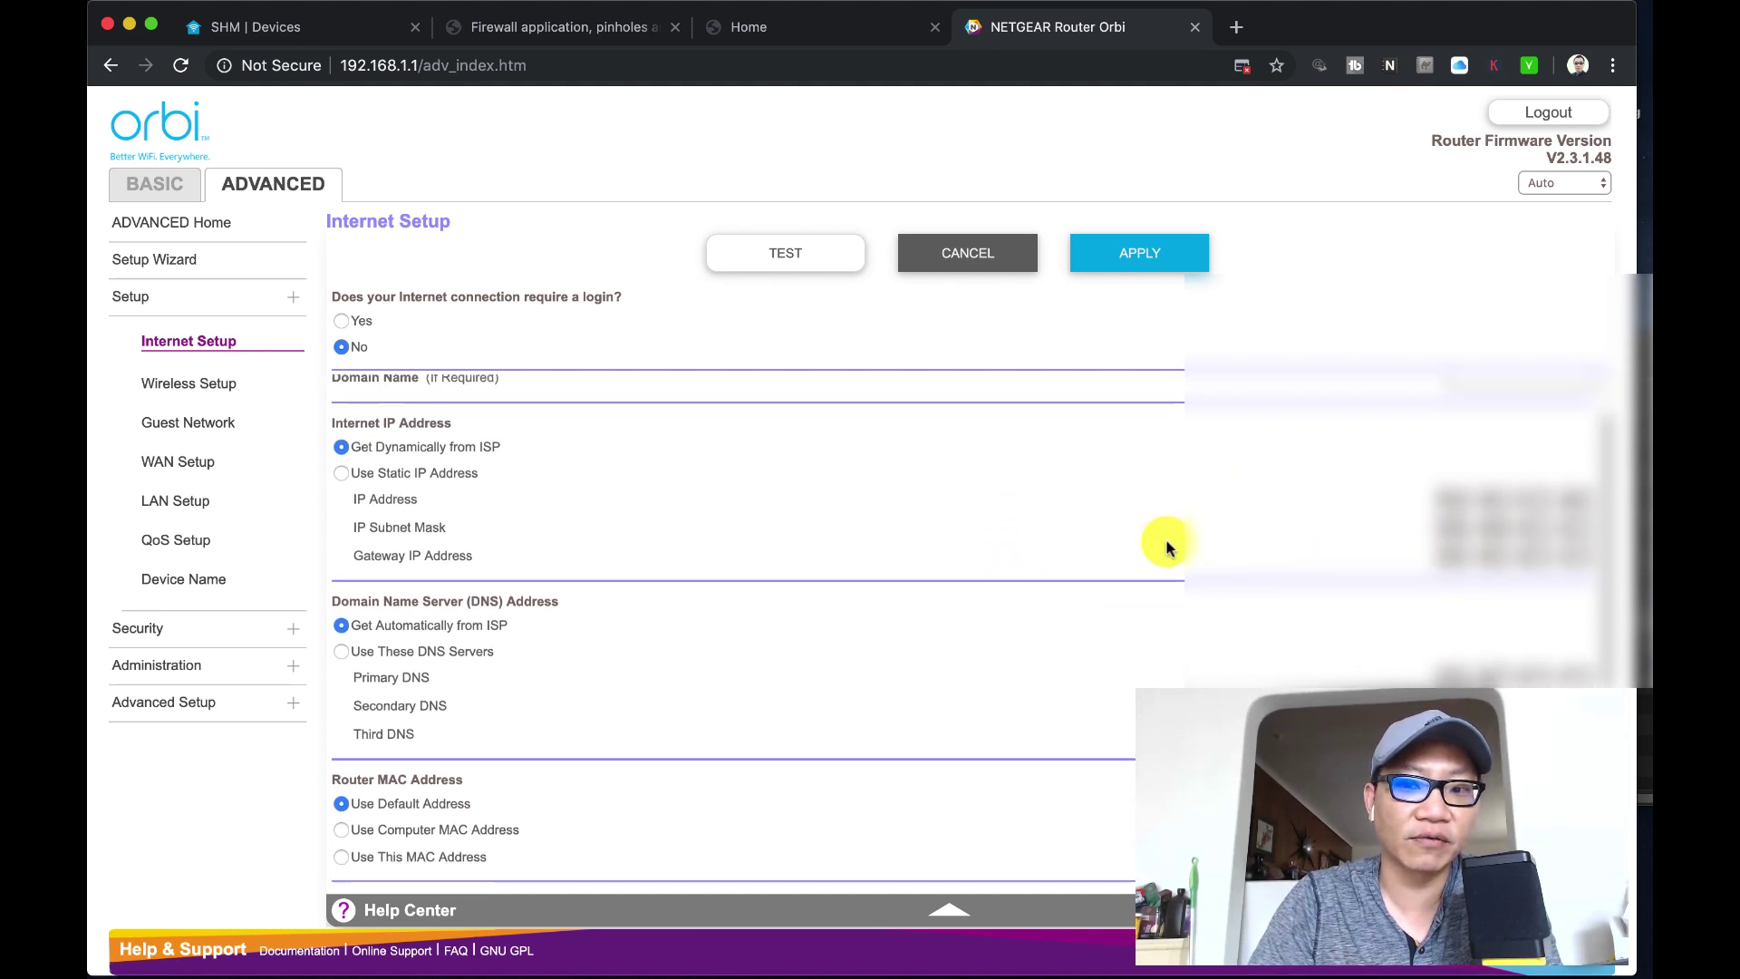
{"action": "scroll", "coordinate": [1048, 571], "scroll_direction": "up", "scroll_amount": 1}
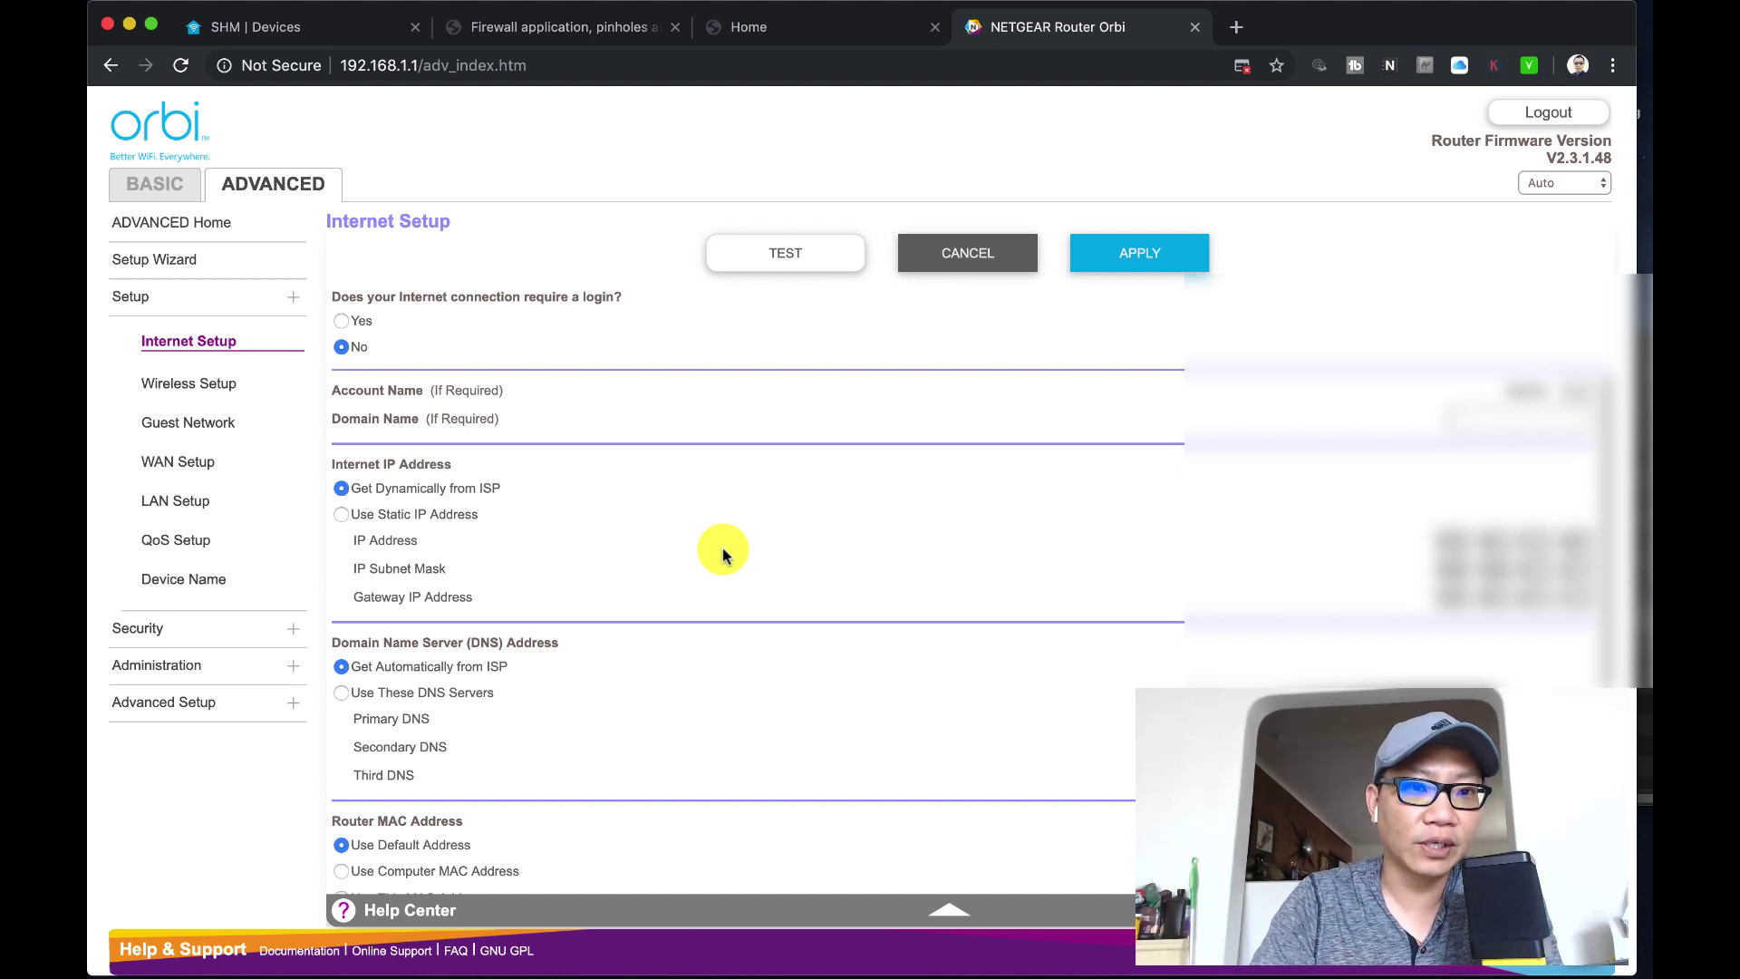
{"action": "left_click", "coordinate": [580, 27]}
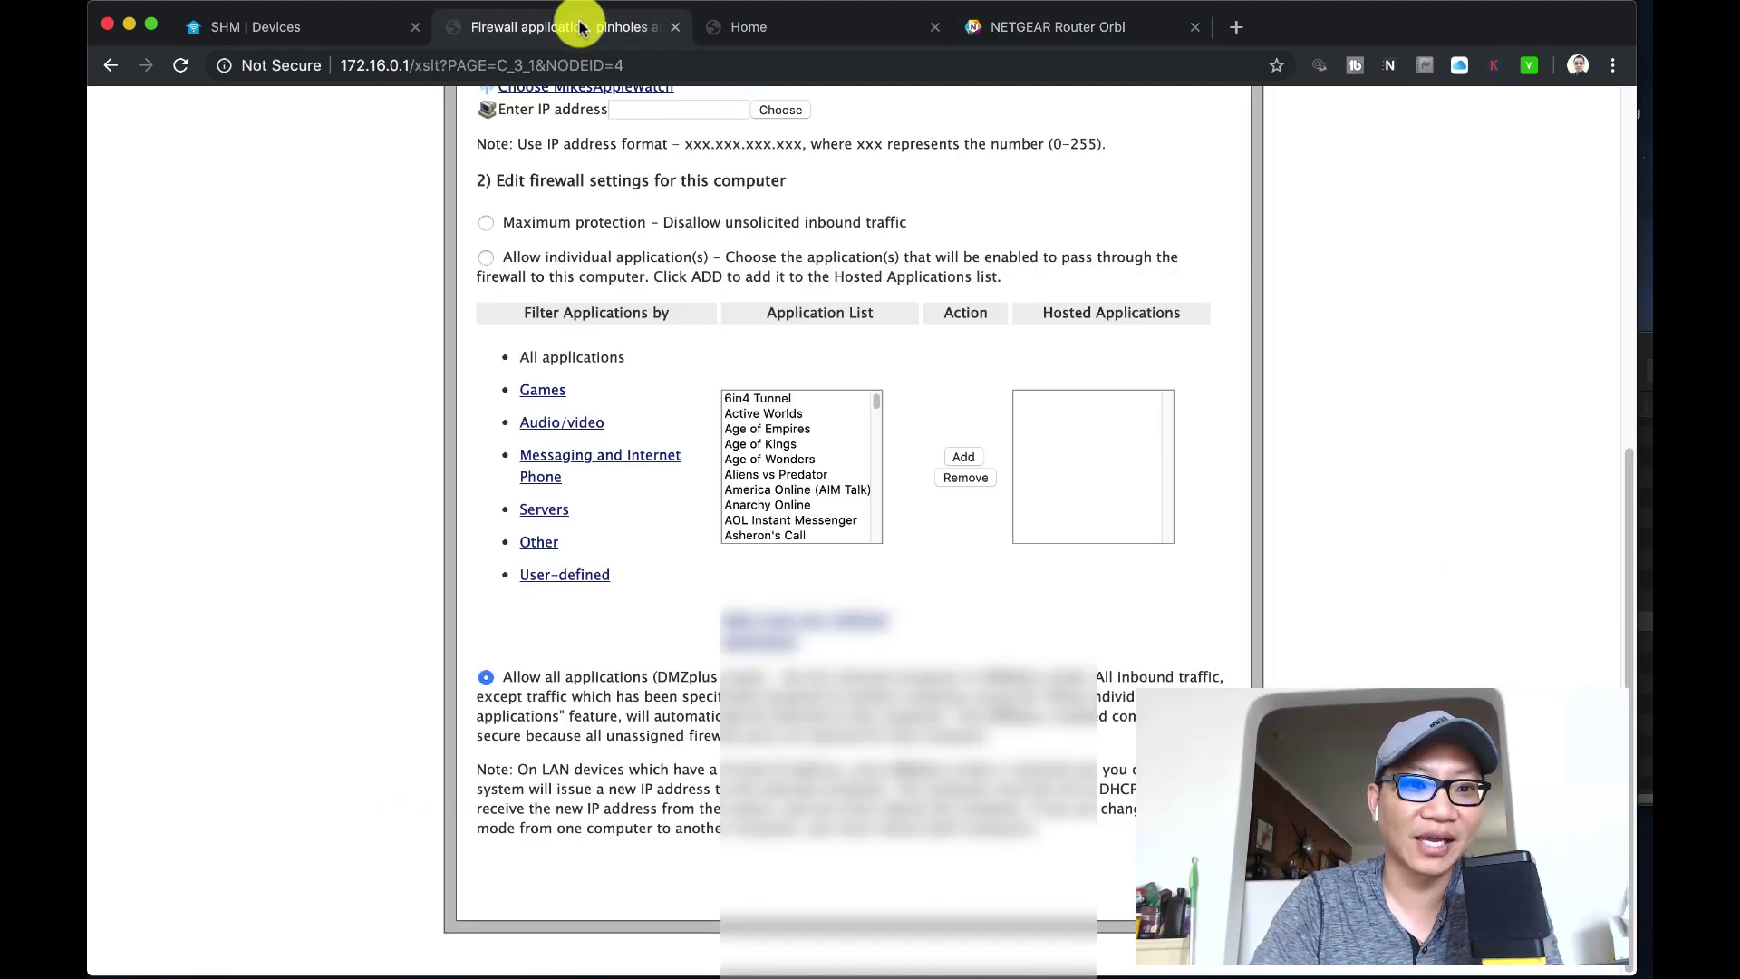
From Home, follow the Wi-Fi link and review user, guest network and radio channel settings
{"action": "left_click", "coordinate": [760, 28]}
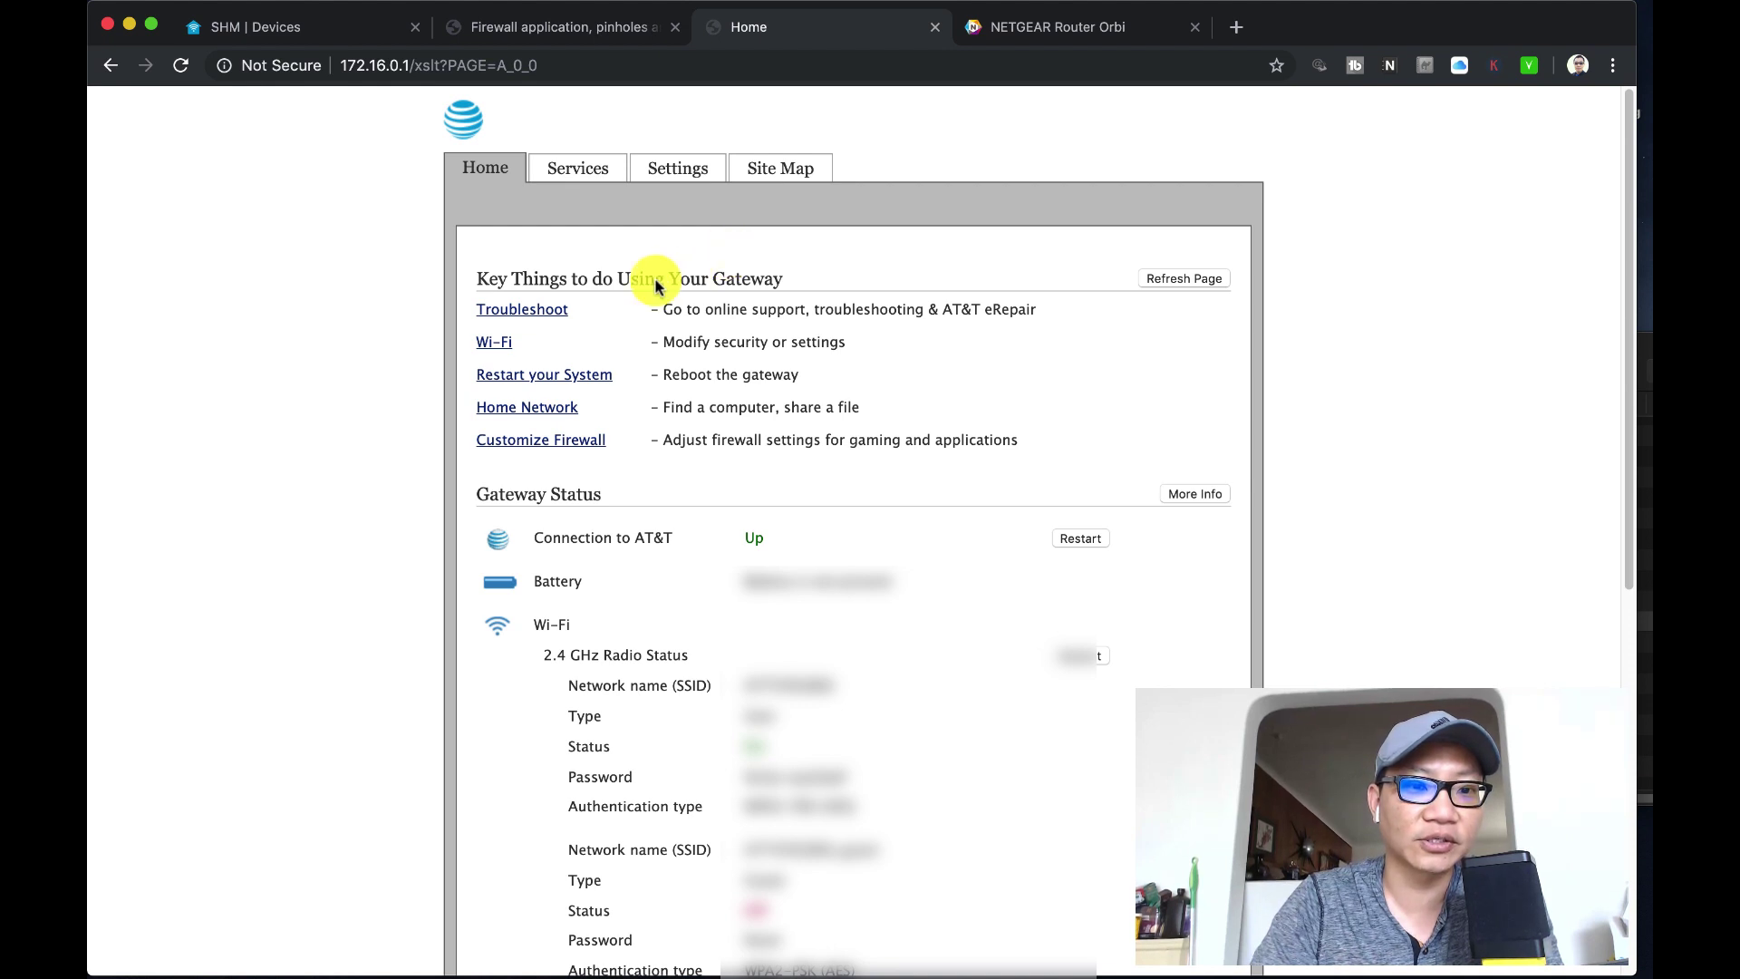
{"action": "left_click", "coordinate": [497, 342]}
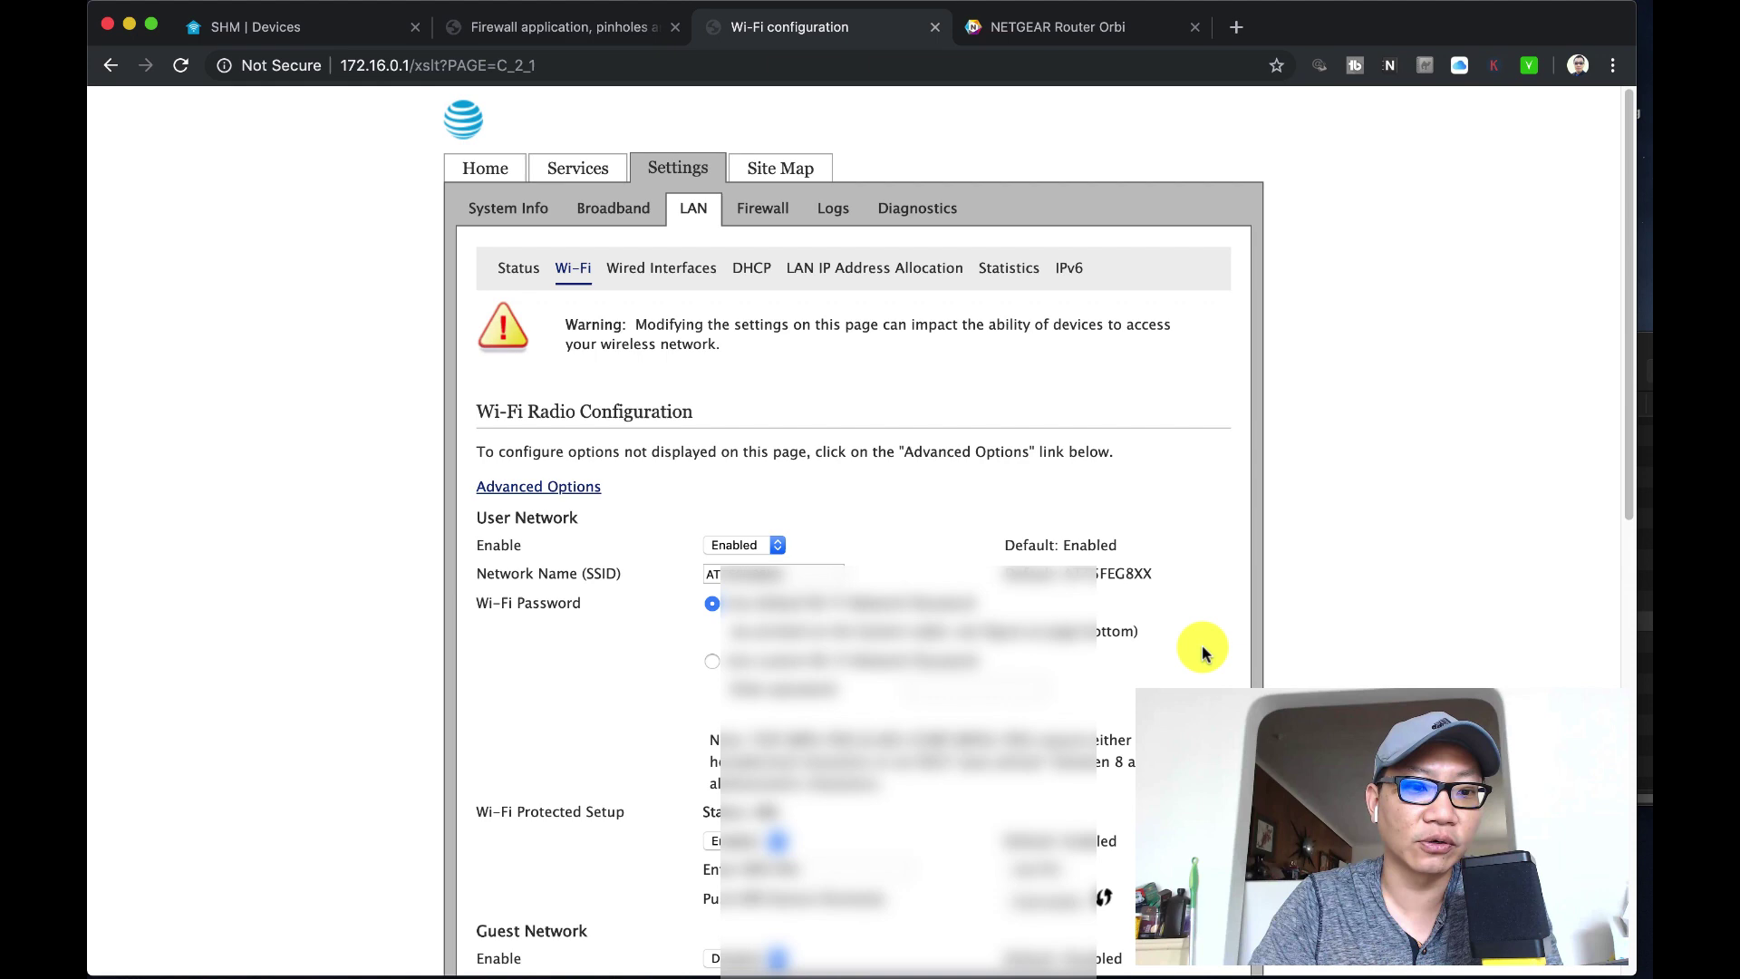
{"action": "scroll", "coordinate": [1204, 652], "scroll_direction": "down", "scroll_amount": 7}
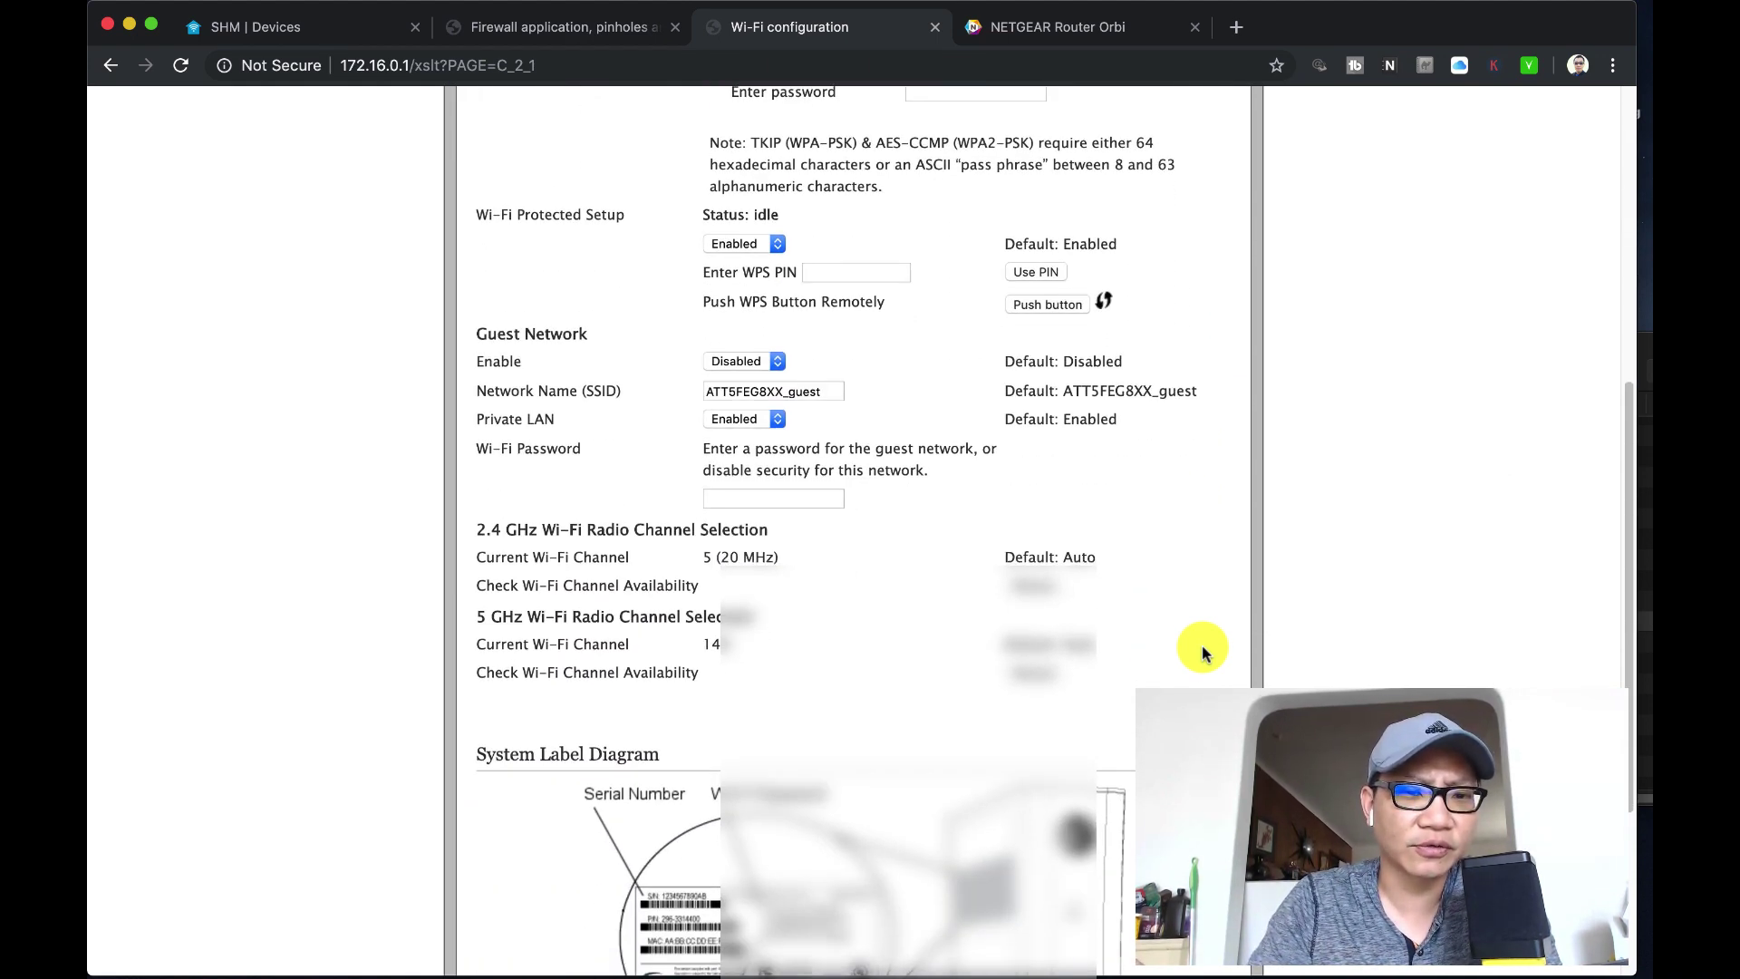
{"action": "scroll", "coordinate": [1203, 652], "scroll_direction": "down", "scroll_amount": 4}
{"action": "scroll", "coordinate": [1203, 653], "scroll_direction": "up", "scroll_amount": 10}
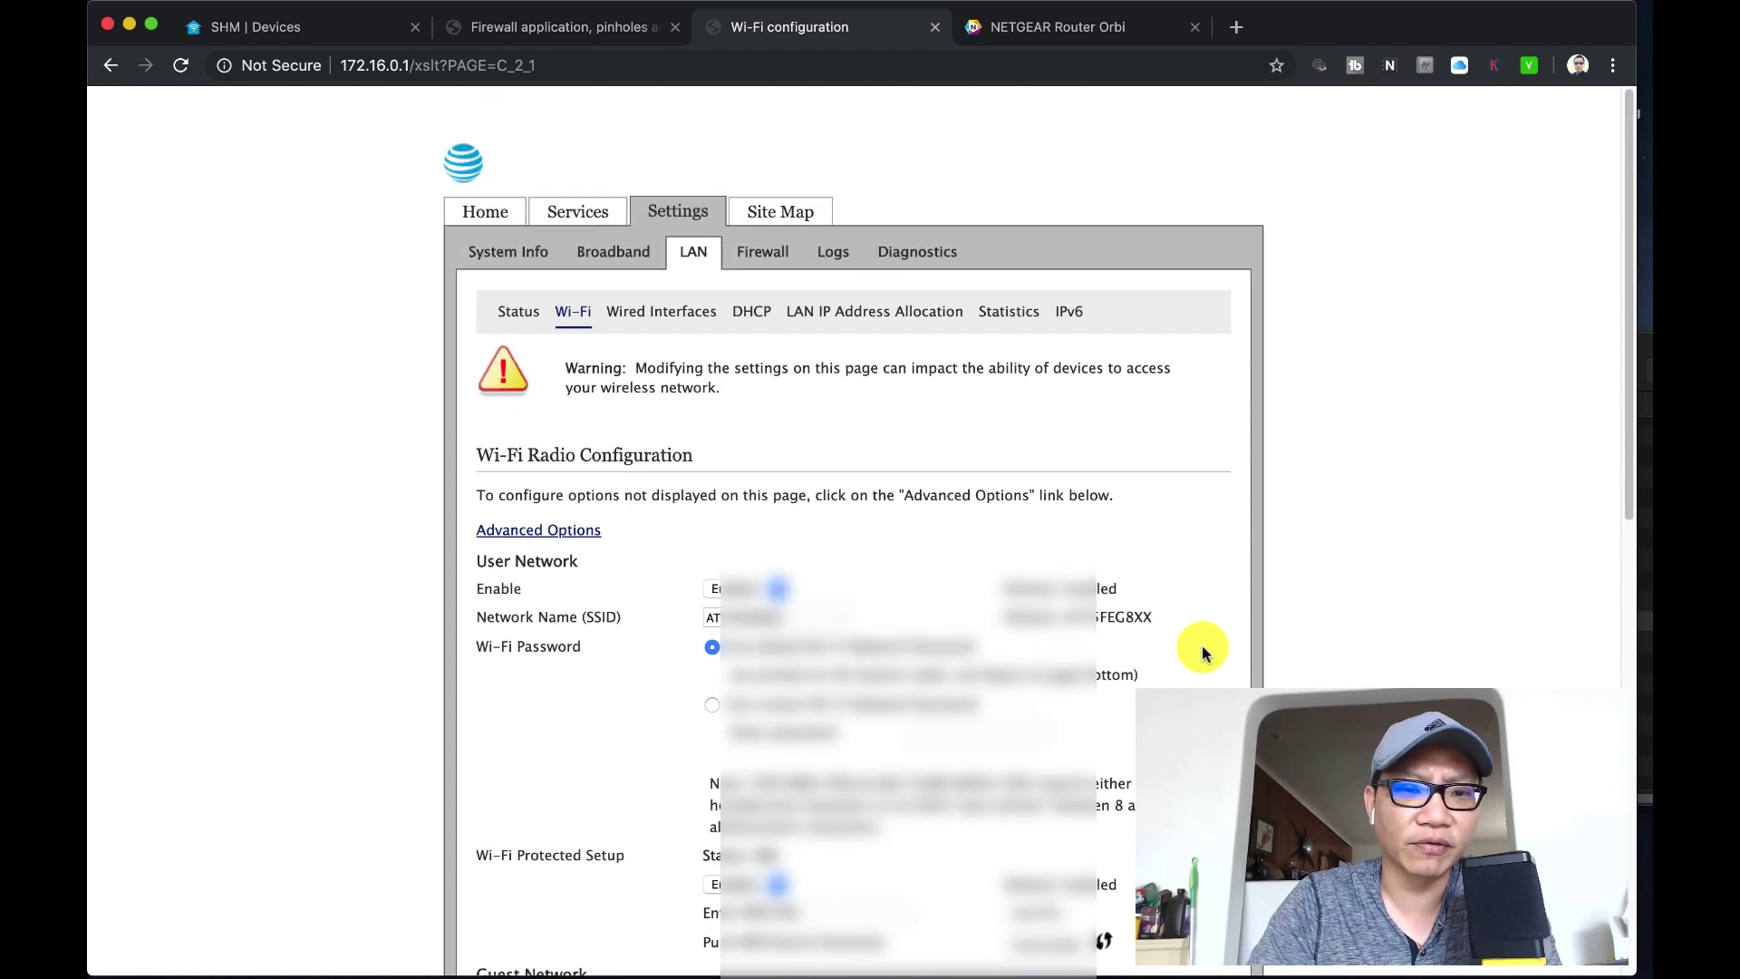
{"action": "scroll", "coordinate": [1204, 653], "scroll_direction": "down", "scroll_amount": 1}
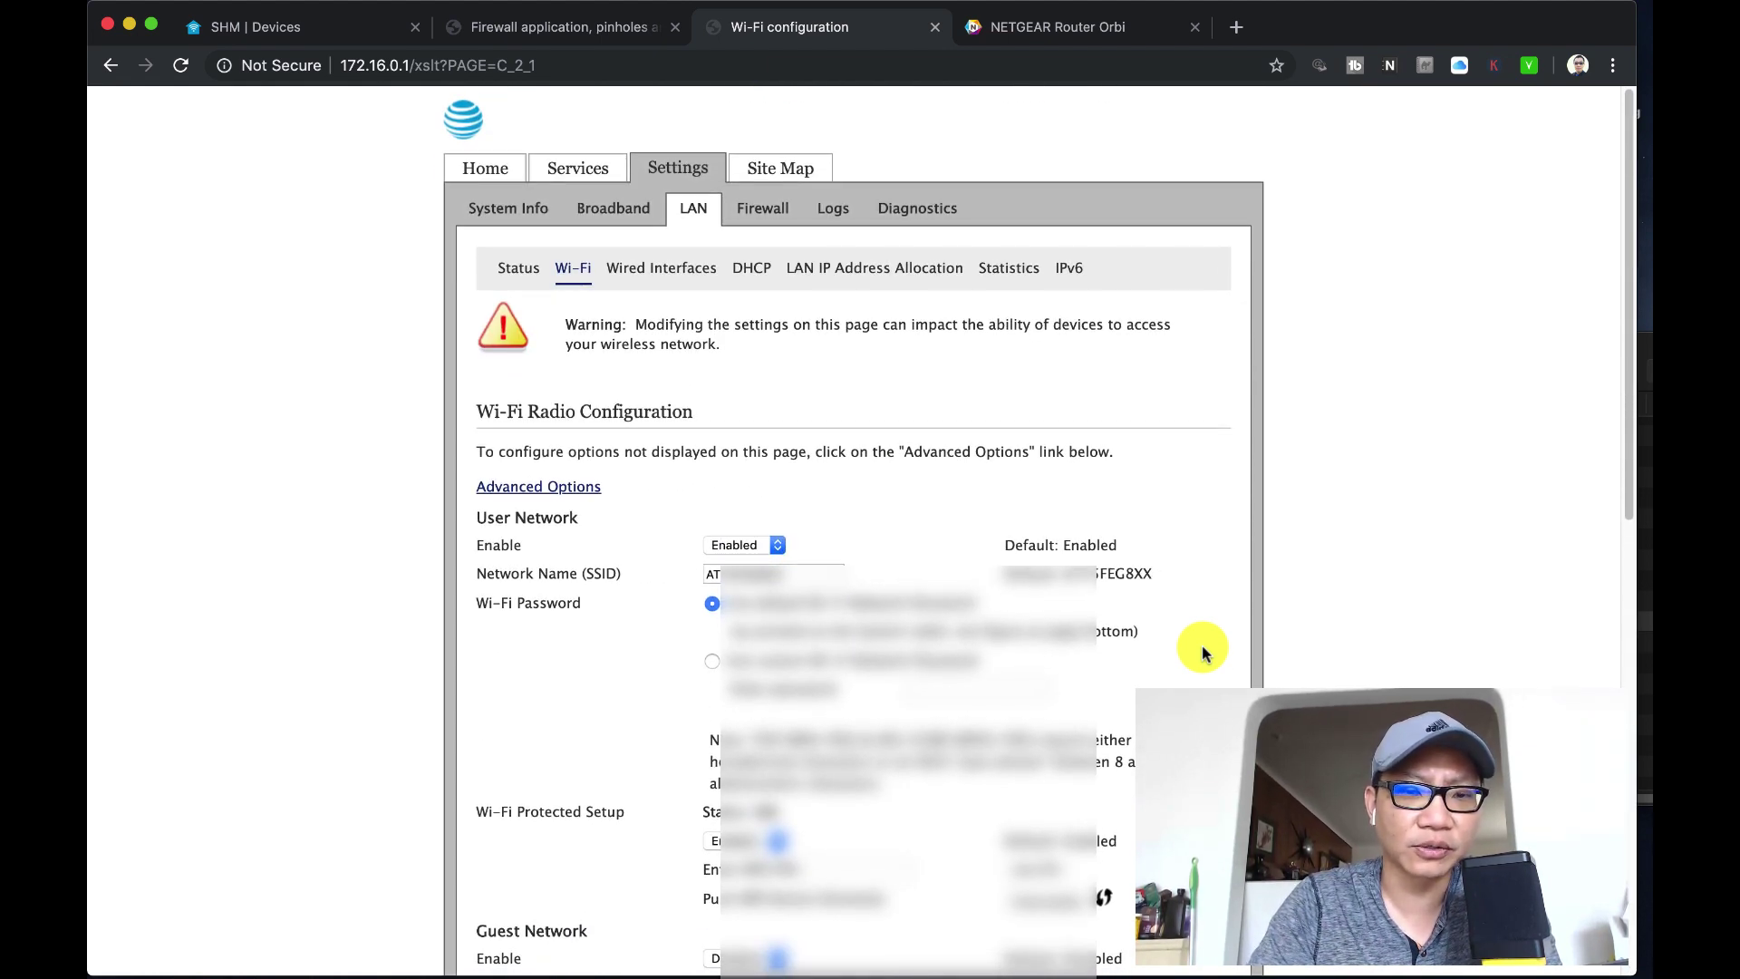